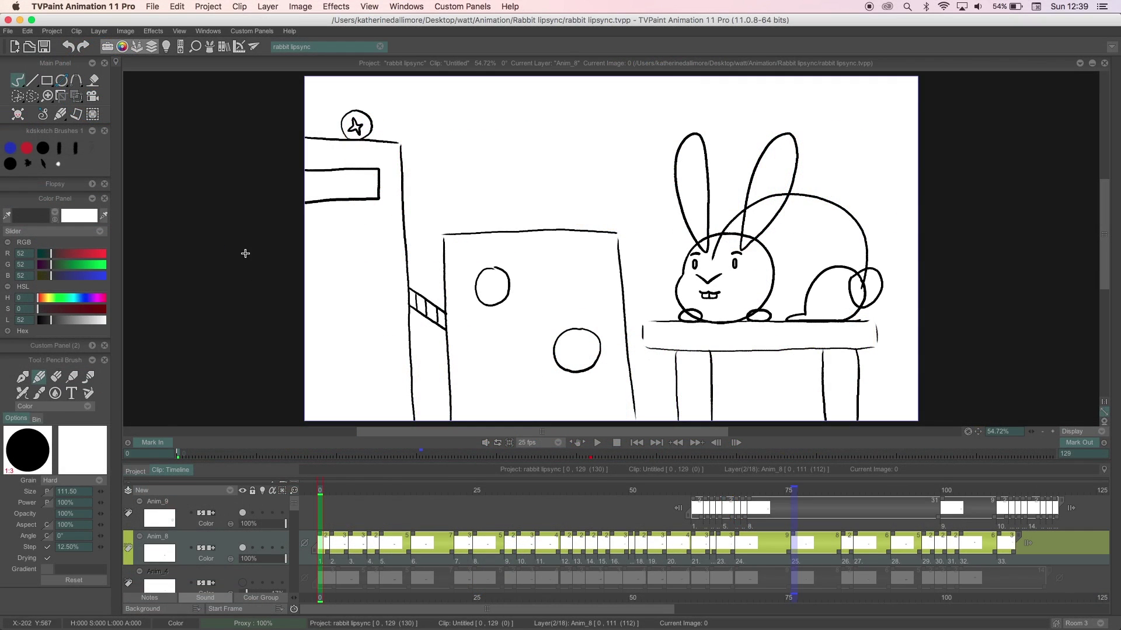
Open the keyboard shortcut configuration, search the functions for "fill", and clear the search
{"action": "left_click", "coordinate": [177, 6]}
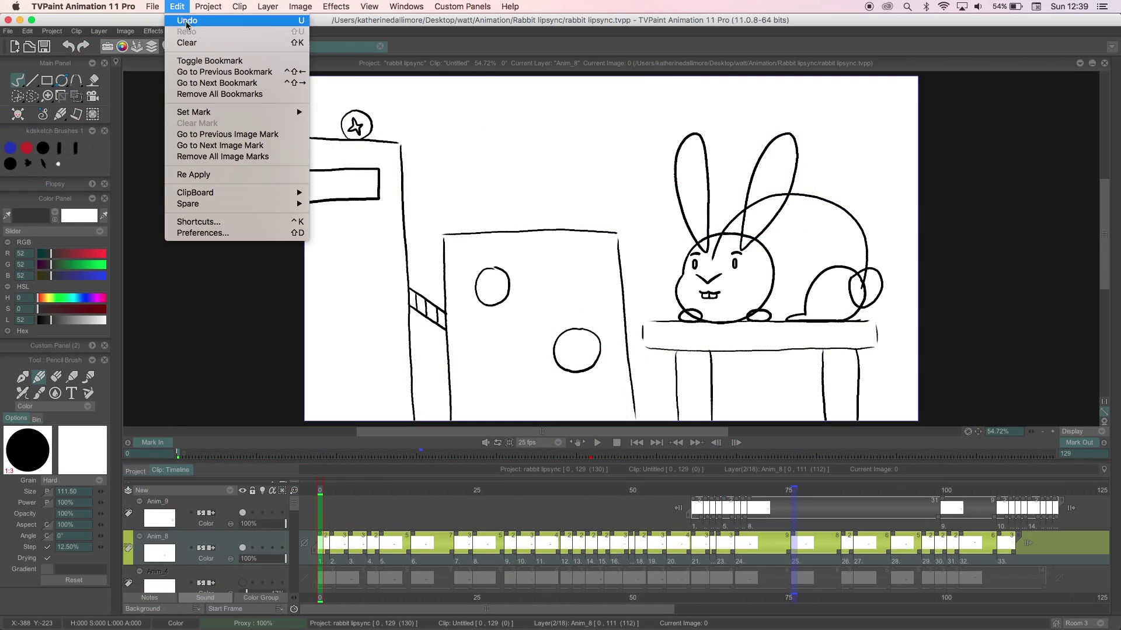
{"action": "left_click", "coordinate": [254, 222]}
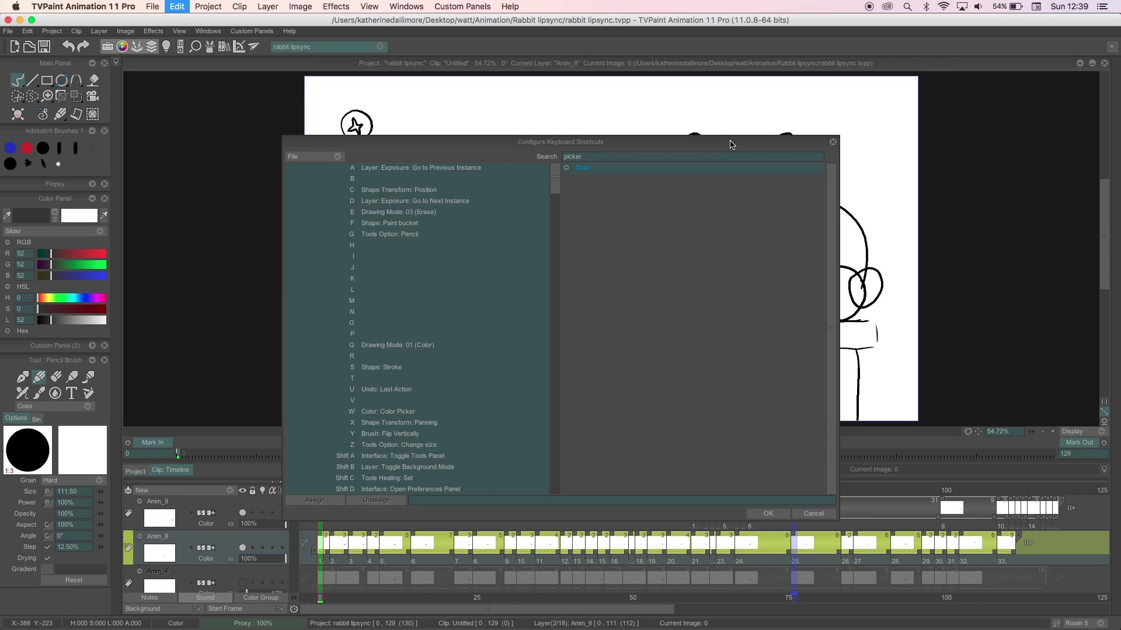
{"action": "left_click", "coordinate": [777, 146]}
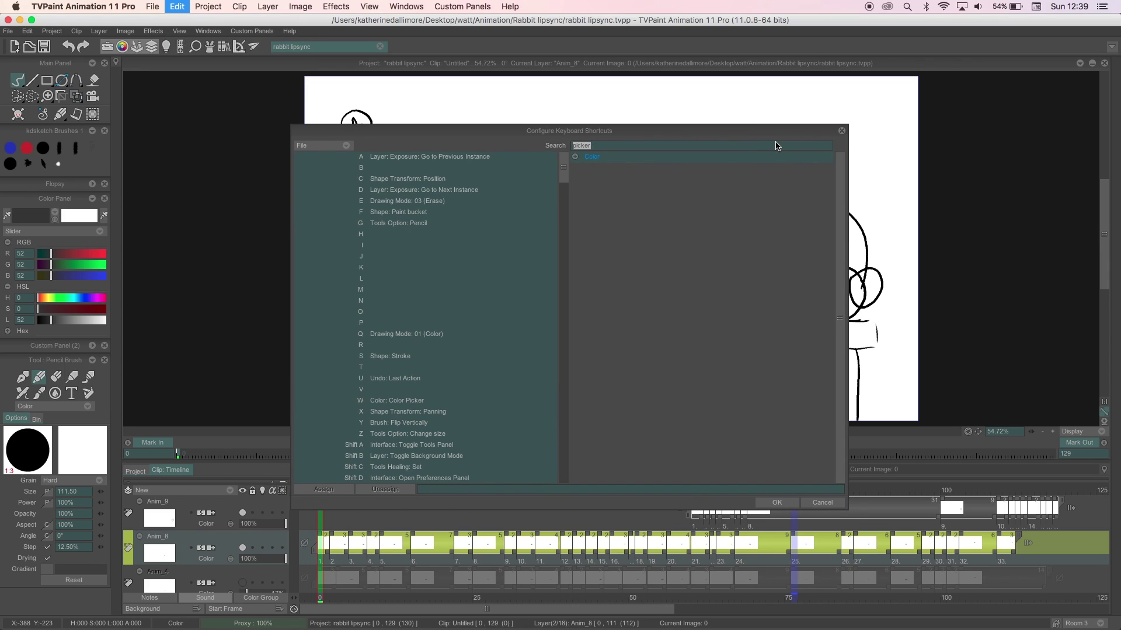
{"action": "key", "text": "BackSpace"}
{"action": "mouse_move", "coordinate": [570, 171]}
{"action": "left_mouse_down"}
{"action": "mouse_move", "coordinate": [572, 438]}
{"action": "mouse_move", "coordinate": [569, 167]}
{"action": "left_mouse_up"}
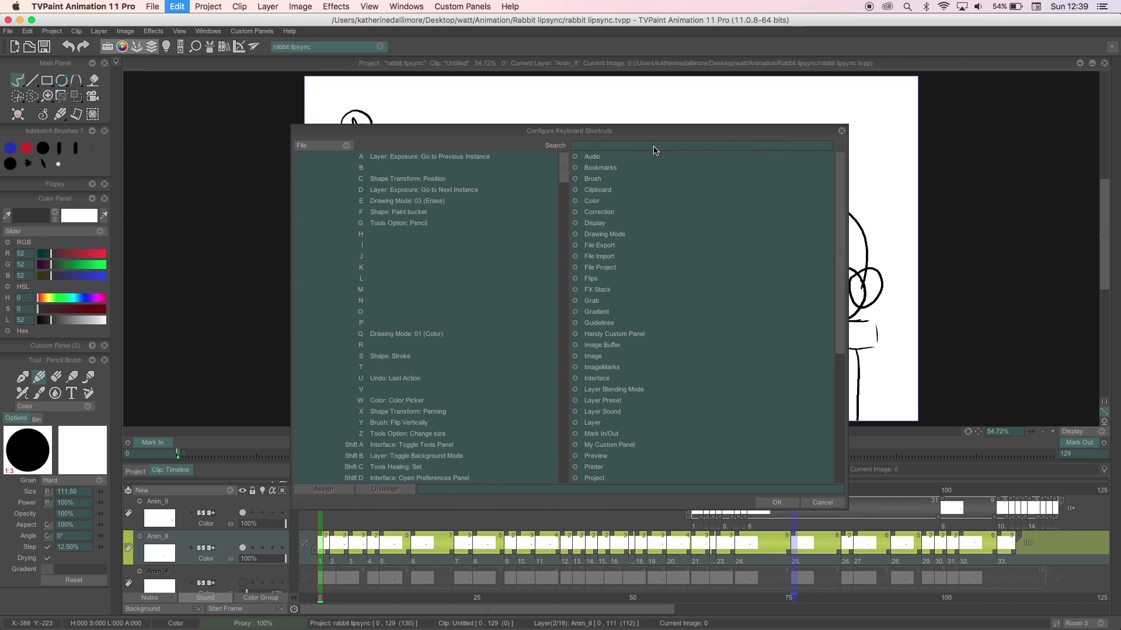
{"action": "type", "text": "fill"}
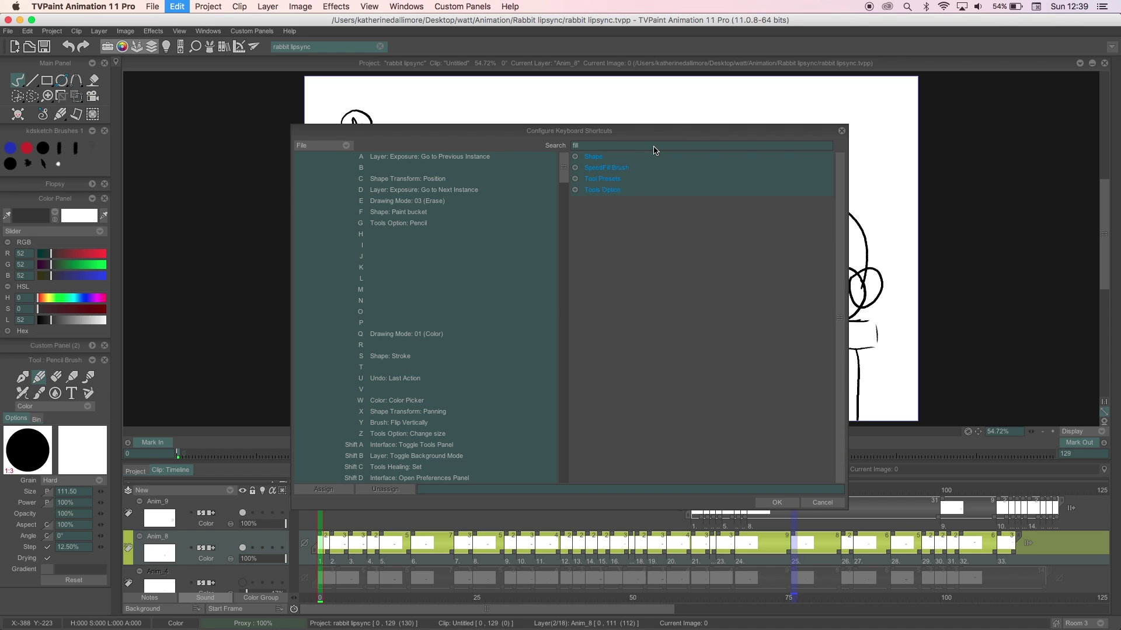
{"action": "key", "text": "BackSpace"}
{"action": "key", "text": "BackSpace"}
{"action": "key", "text": "BackSpace"}
{"action": "key", "text": "BackSpace"}
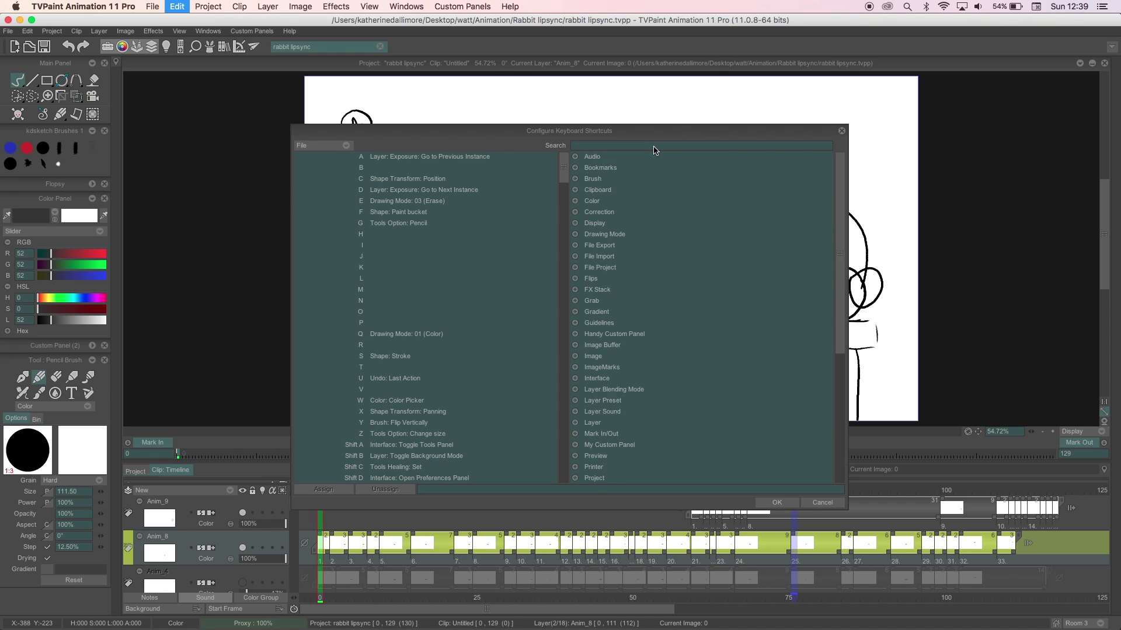
Assign the brush function Cut Rectangle to the J key in the keyboard shortcut configuration
{"action": "left_click", "coordinate": [576, 178]}
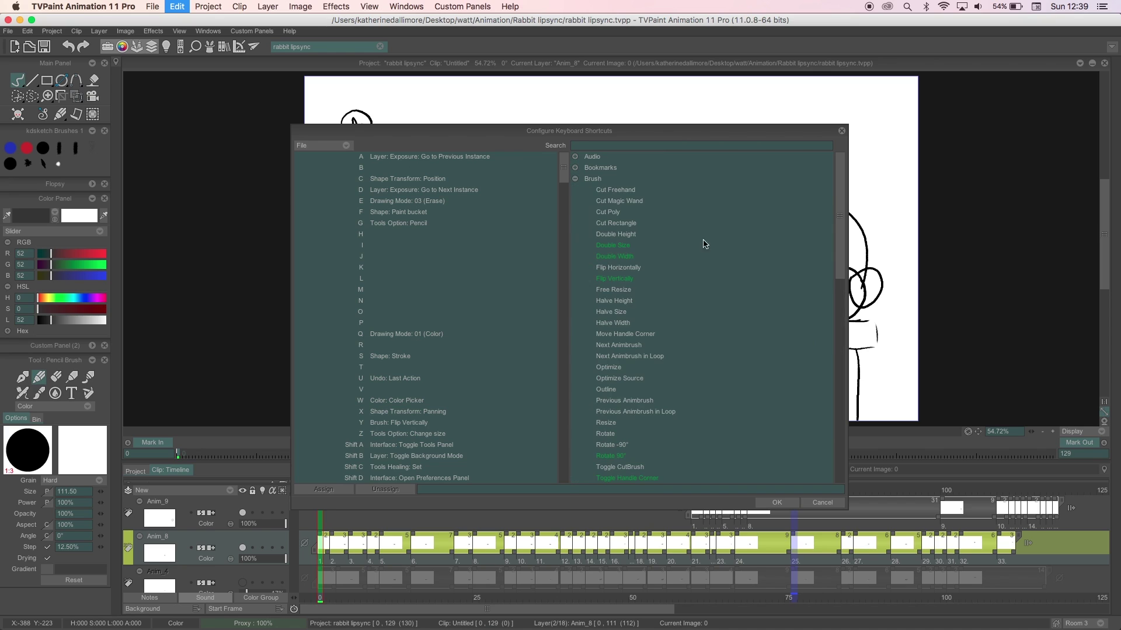
{"action": "left_click", "coordinate": [628, 226]}
{"action": "left_click", "coordinate": [366, 258]}
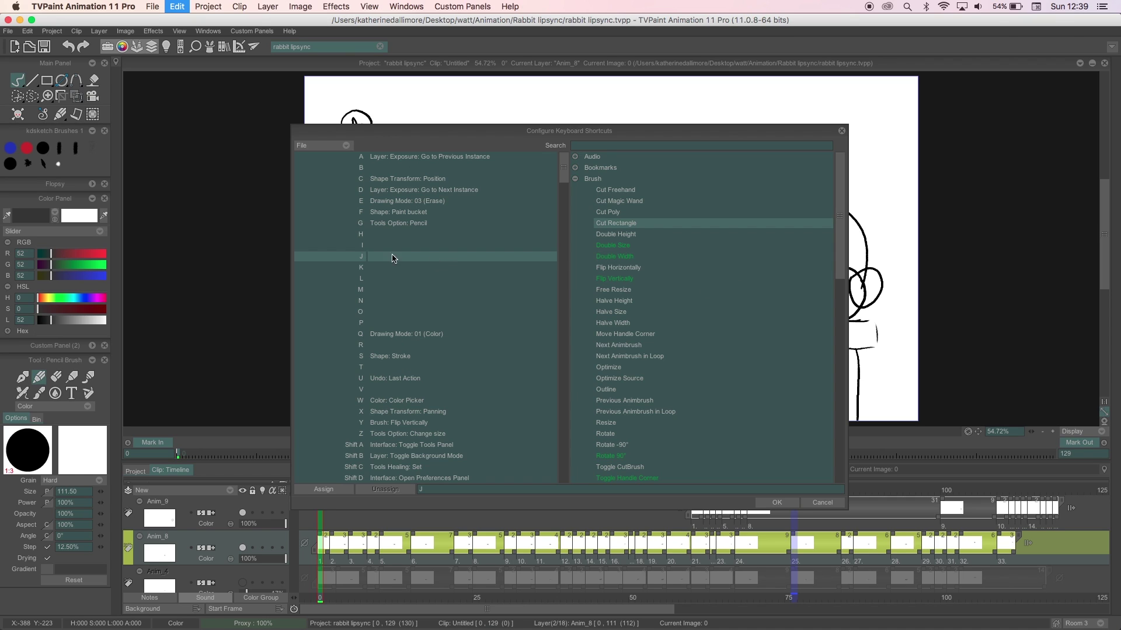
{"action": "left_click", "coordinate": [327, 492]}
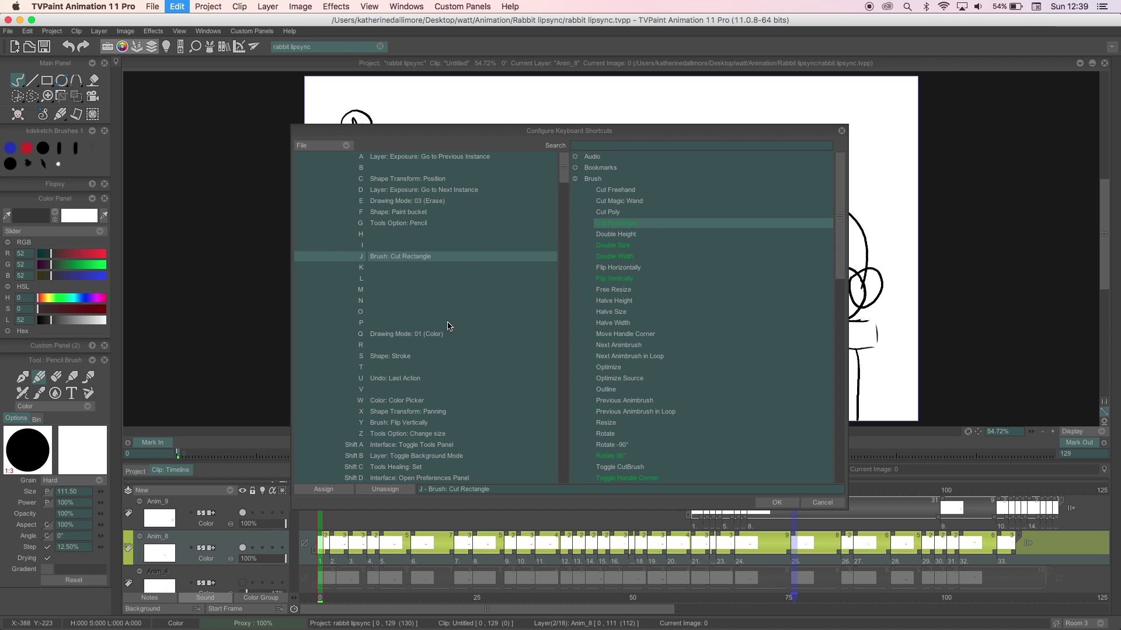
Unassign Cut Rectangle from the J key and close the shortcut configuration, accepting the settings
{"action": "left_click", "coordinate": [448, 348]}
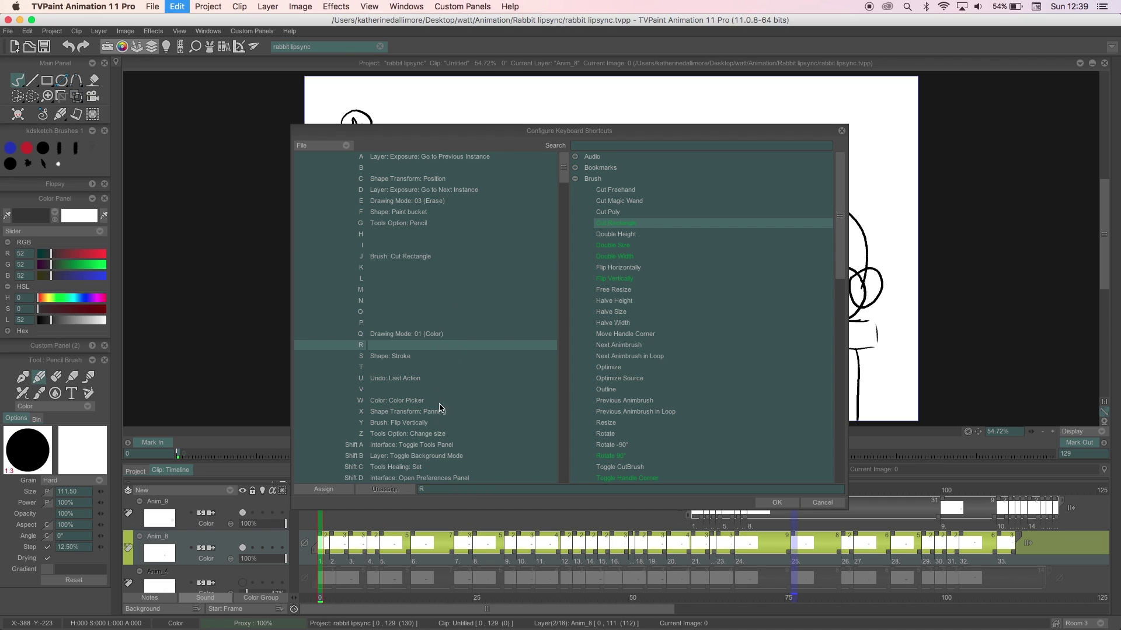
{"action": "left_click", "coordinate": [424, 258]}
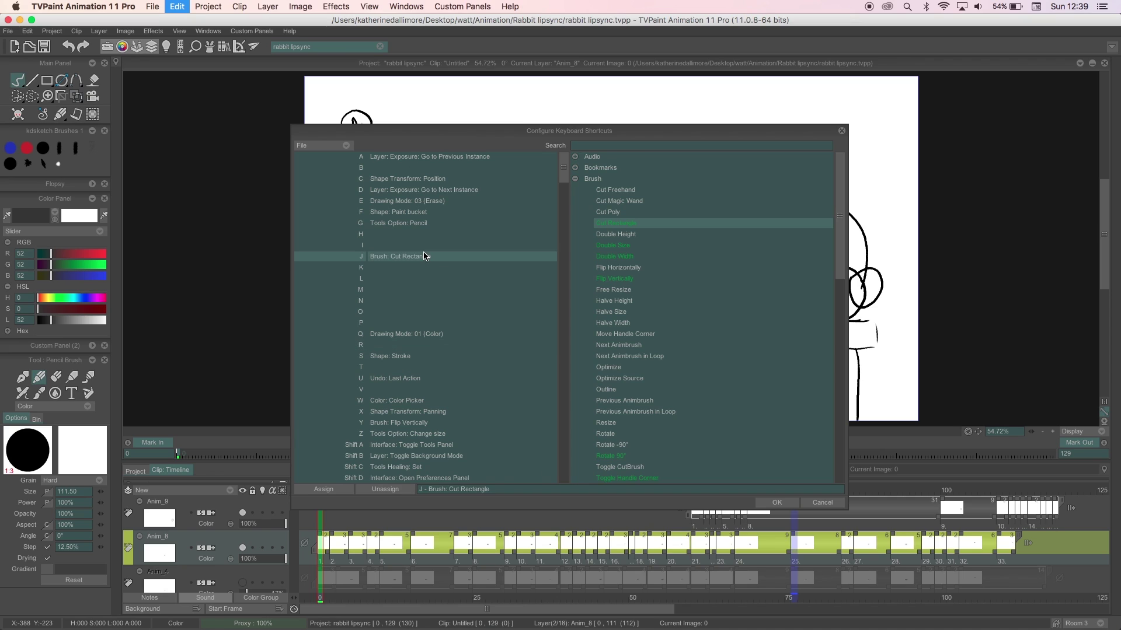
{"action": "left_click", "coordinate": [390, 493]}
{"action": "left_click", "coordinate": [578, 179]}
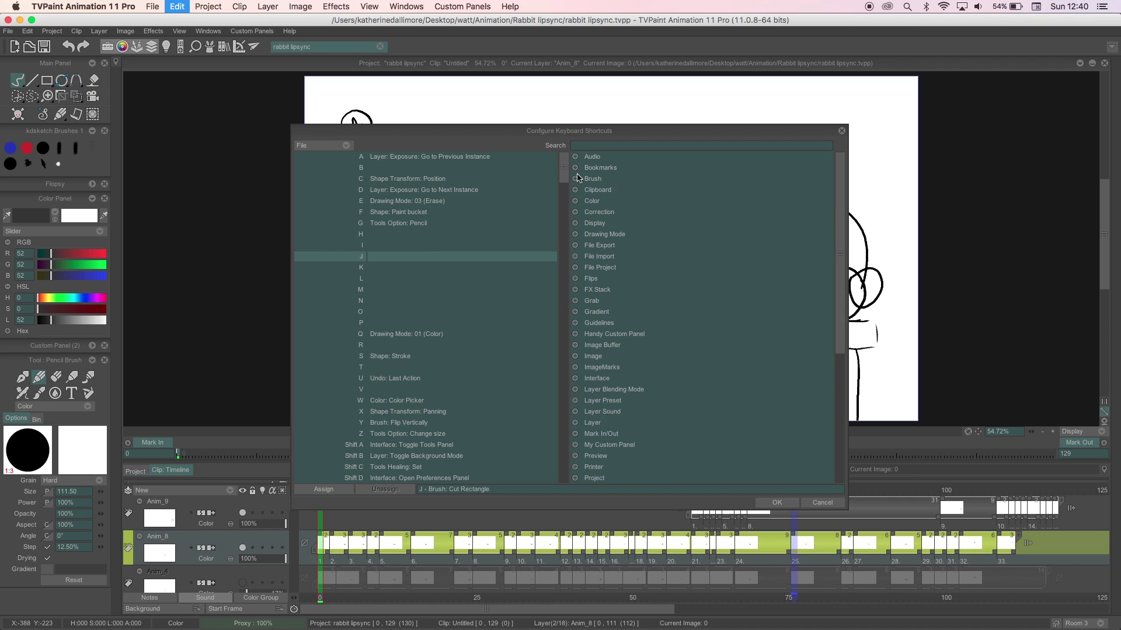
{"action": "left_click", "coordinate": [778, 503]}
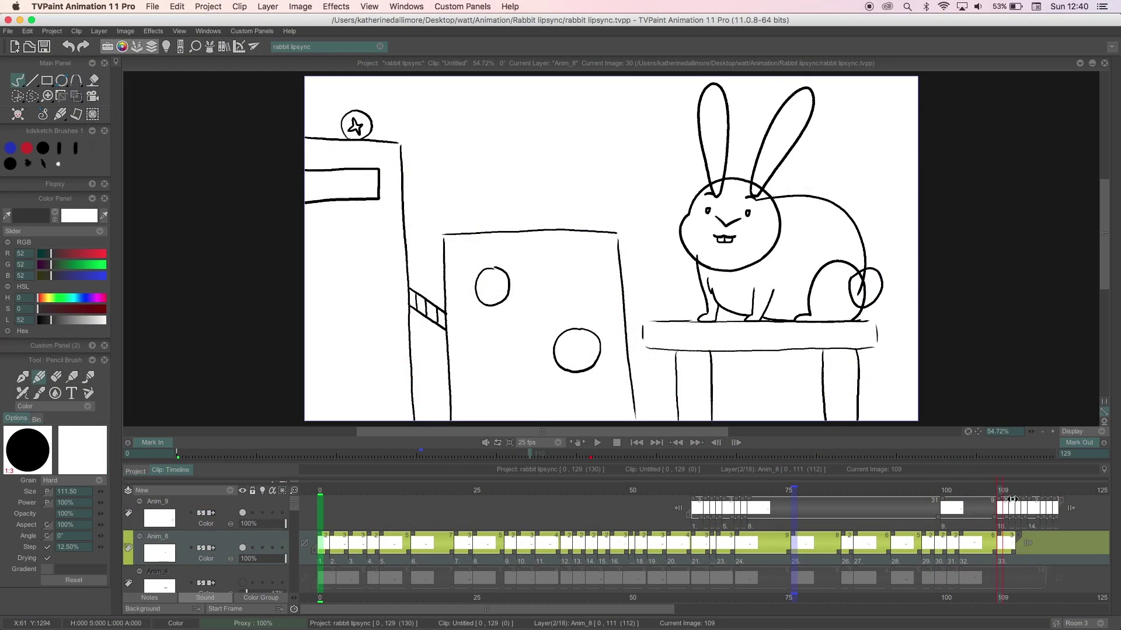
Scrub the timeline to image 25 and look through the pencil brush's drawing modes
{"action": "left_click_drag", "start_coordinate": [1012, 499], "coordinate": [1006, 450]}
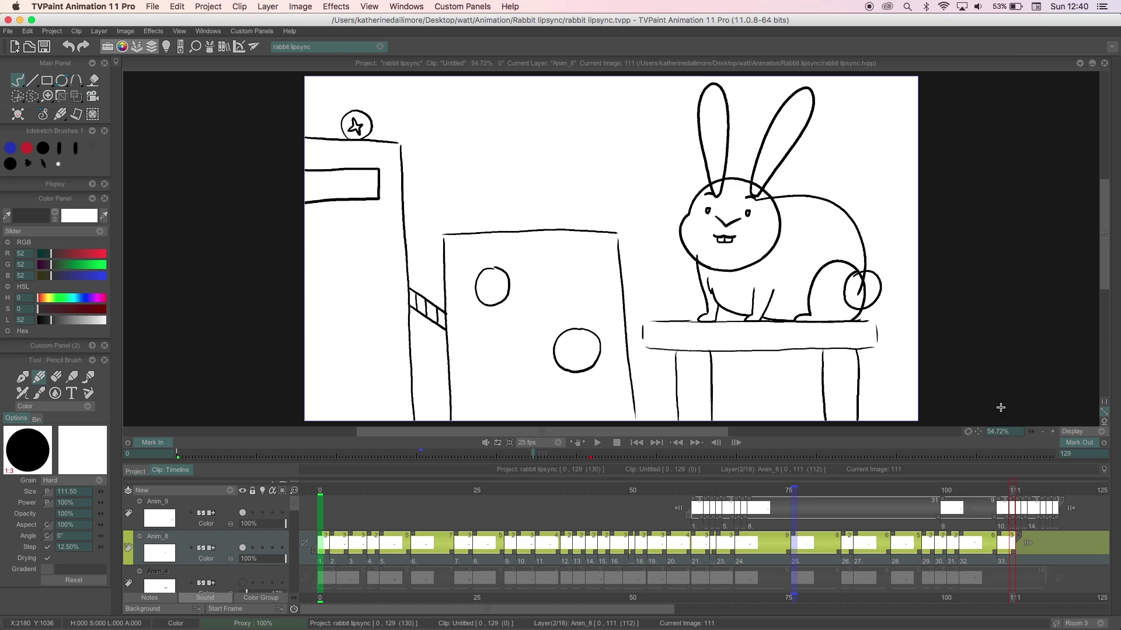
{"action": "left_click", "coordinate": [479, 491]}
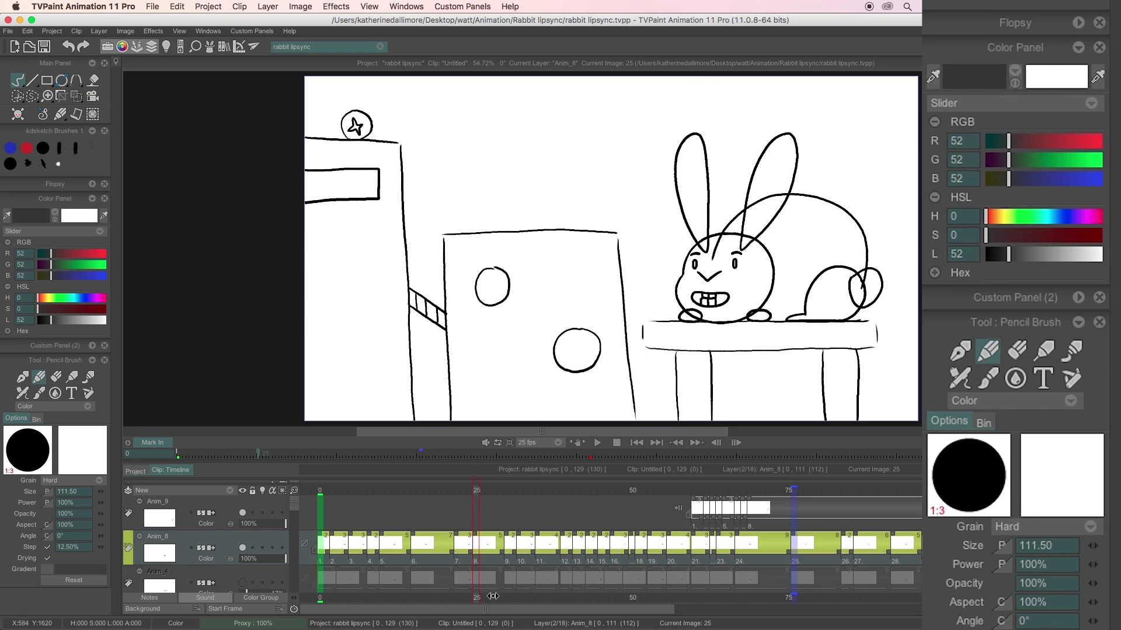
{"action": "left_click", "coordinate": [73, 408]}
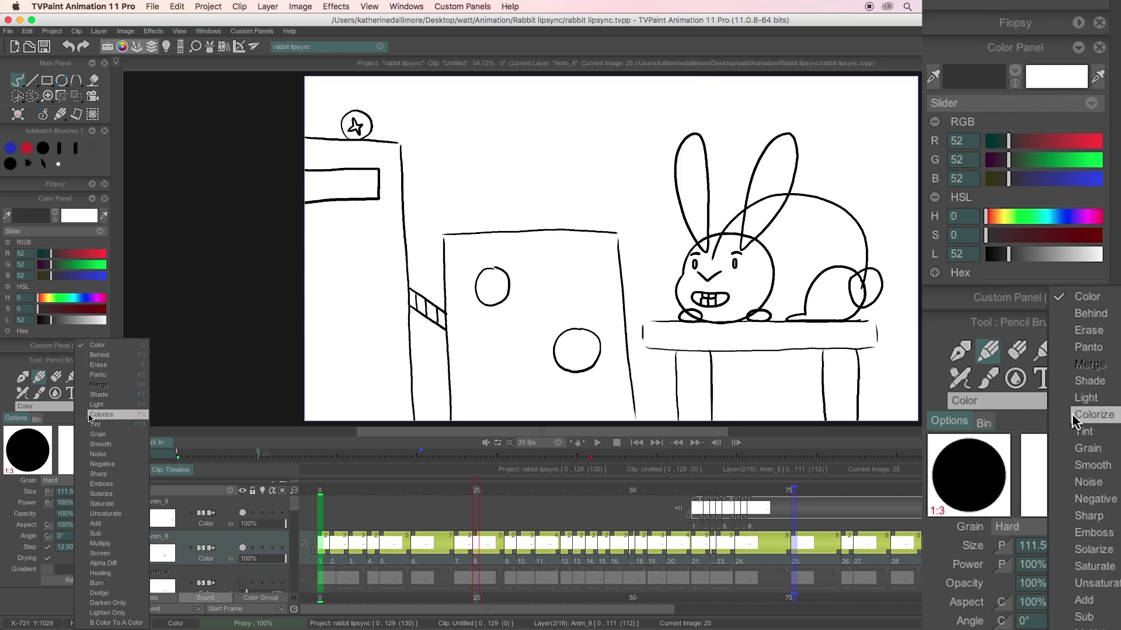
{"action": "left_click", "coordinate": [125, 427]}
Pick white from the canvas as the drawing colour and switch the pencil brush from Color to Erase mode
{"action": "key", "text": "q"}
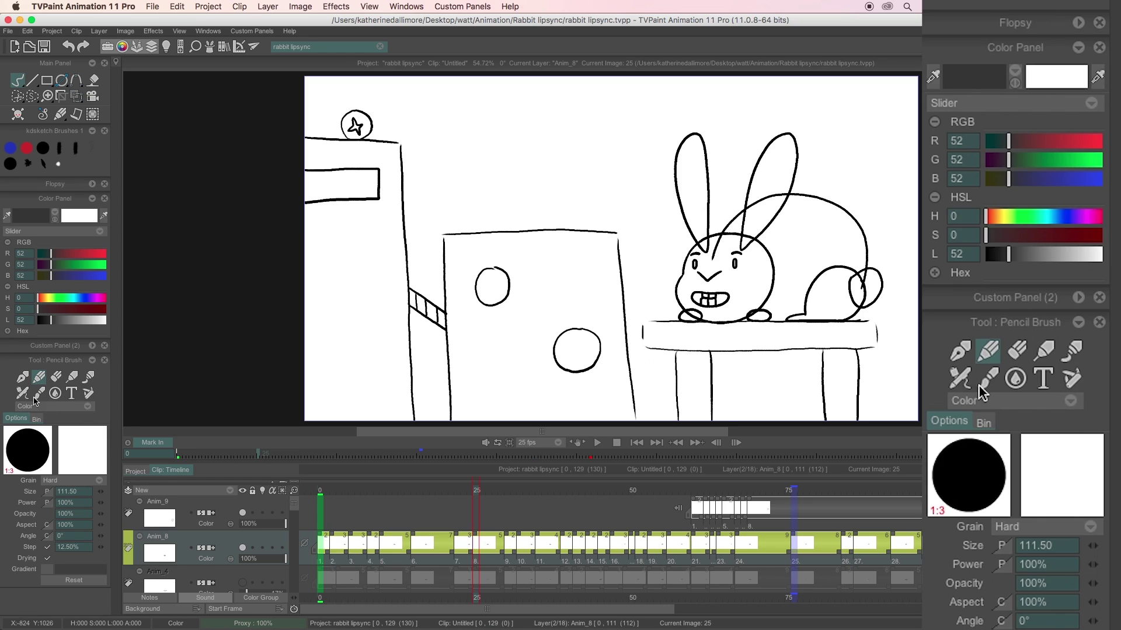
{"action": "left_click", "coordinate": [55, 408]}
{"action": "left_click", "coordinate": [520, 188]}
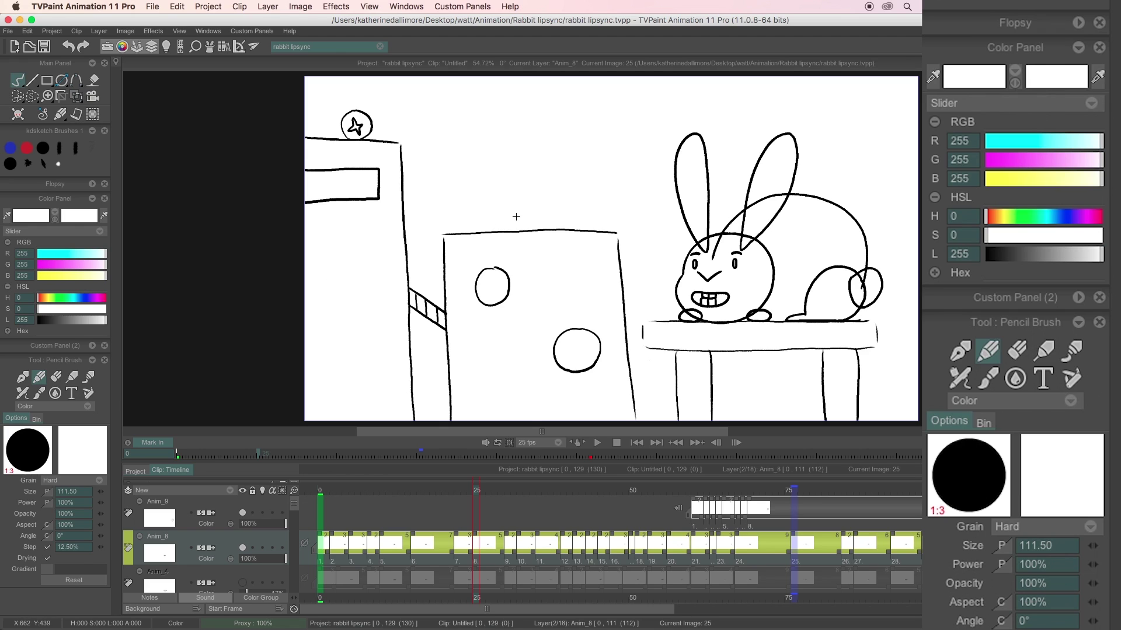
{"action": "key", "text": "e"}
Add a new animation layer above Anim_8 at image 25
{"action": "left_click", "coordinate": [207, 492]}
{"action": "left_click", "coordinate": [242, 492]}
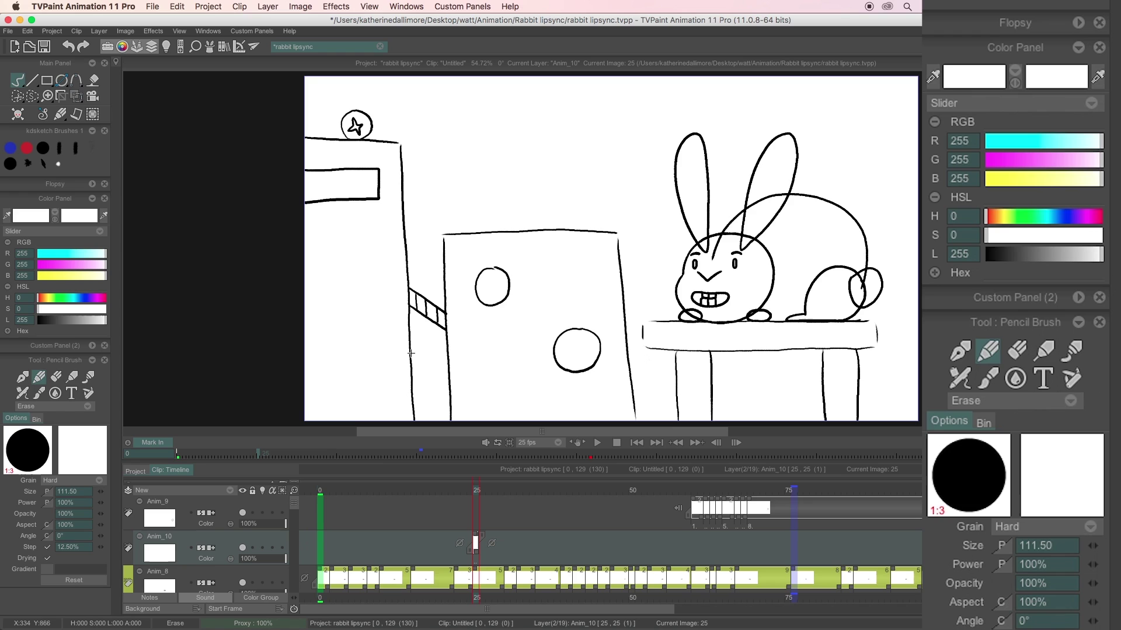
Scribble a red test line in the empty area above the middle block and clear the frame
{"action": "left_click", "coordinate": [26, 147]}
{"action": "mouse_move", "coordinate": [476, 129]}
{"action": "left_mouse_down"}
{"action": "mouse_move", "coordinate": [521, 198]}
{"action": "mouse_move", "coordinate": [608, 203]}
{"action": "mouse_move", "coordinate": [617, 173]}
{"action": "mouse_move", "coordinate": [580, 184]}
{"action": "left_mouse_up"}
{"action": "key", "text": "e"}
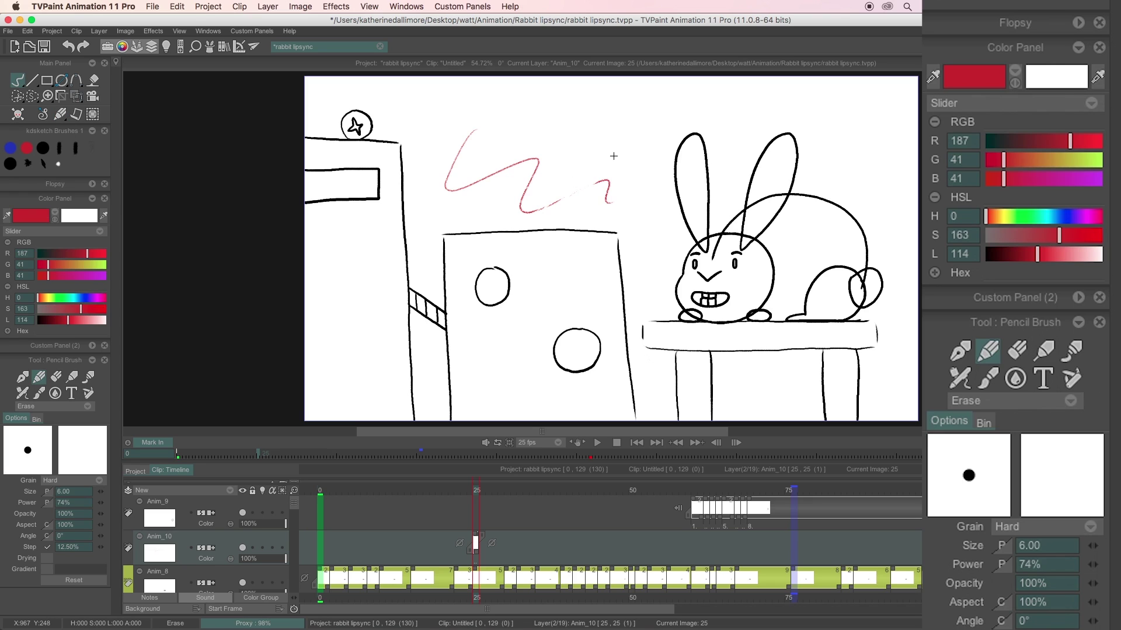
{"action": "key", "text": "BackSpace"}
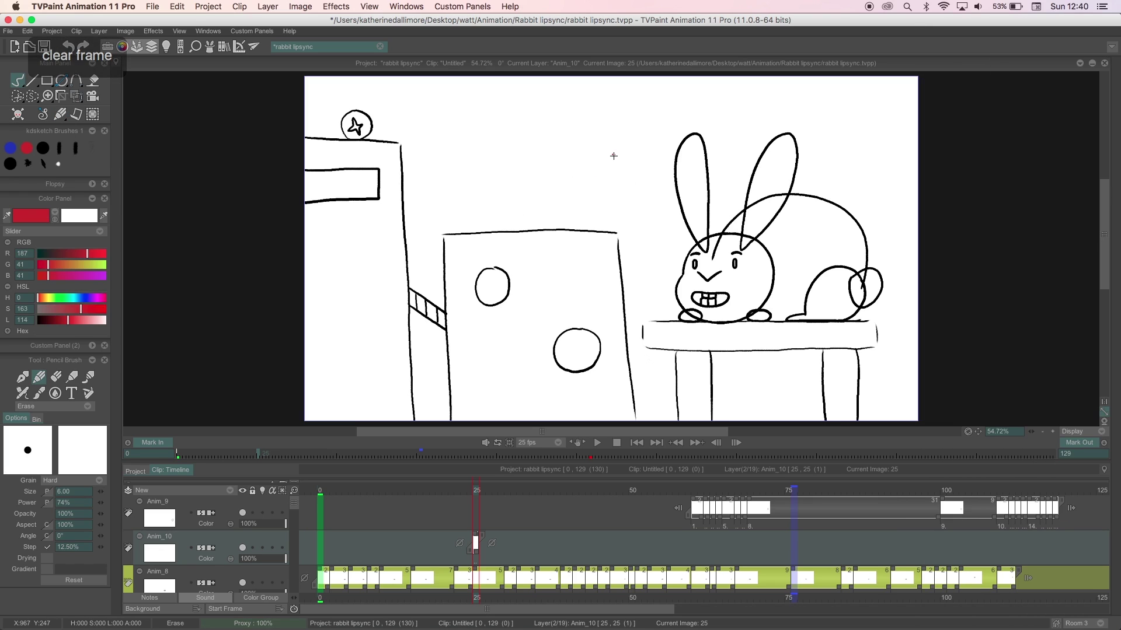
Select the Anim_8 layer and flip back and forth through its rabbit drawings between images 15 and 47
{"action": "left_click", "coordinate": [219, 572]}
{"action": "left_click_drag", "start_coordinate": [295, 500], "coordinate": [296, 504]}
{"action": "key", "text": "Left"}
{"action": "key", "text": "Left"}
{"action": "key", "text": "Left"}
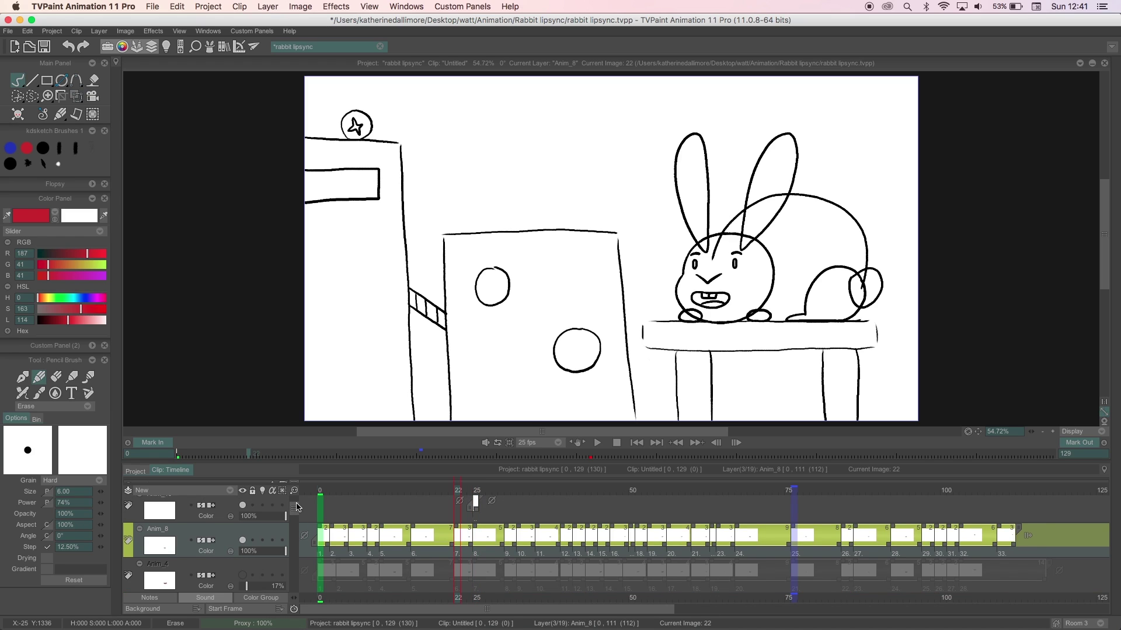
{"action": "key", "text": "Right"}
{"action": "key", "text": "Right"}
{"action": "key", "text": "Right"}
{"action": "key", "text": "Right"}
{"action": "key", "text": "Right"}
{"action": "key", "text": "Right"}
{"action": "key", "text": "Right"}
{"action": "key", "text": "Right"}
{"action": "key", "text": "Right"}
{"action": "key", "text": "Right"}
{"action": "key", "text": "Right"}
{"action": "key", "text": "Right"}
{"action": "key", "text": "Right"}
{"action": "key", "text": "Right"}
{"action": "key", "text": "Right"}
{"action": "key", "text": "Right"}
{"action": "key", "text": "Right"}
{"action": "key", "text": "Right"}
{"action": "key", "text": "Right"}
{"action": "key", "text": "Right"}
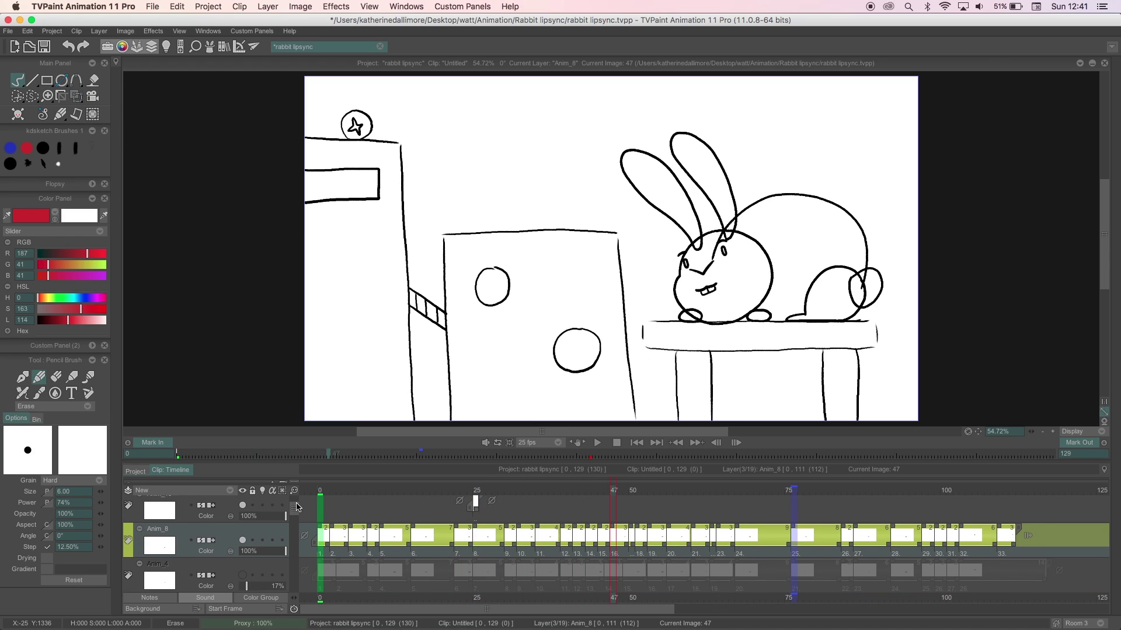
{"action": "key", "text": "Left"}
{"action": "key", "text": "Left"}
{"action": "key", "text": "Left"}
{"action": "key", "text": "Left"}
{"action": "key", "text": "Left"}
{"action": "key", "text": "Left"}
{"action": "key", "text": "Left"}
{"action": "key", "text": "Left"}
{"action": "key", "text": "Left"}
{"action": "key", "text": "Left"}
{"action": "key", "text": "Left"}
{"action": "key", "text": "Left"}
{"action": "key", "text": "Left"}
{"action": "key", "text": "Left"}
{"action": "key", "text": "Left"}
{"action": "key", "text": "Left"}
{"action": "key", "text": "Left"}
{"action": "key", "text": "Left"}
{"action": "key", "text": "Left"}
{"action": "key", "text": "Left"}
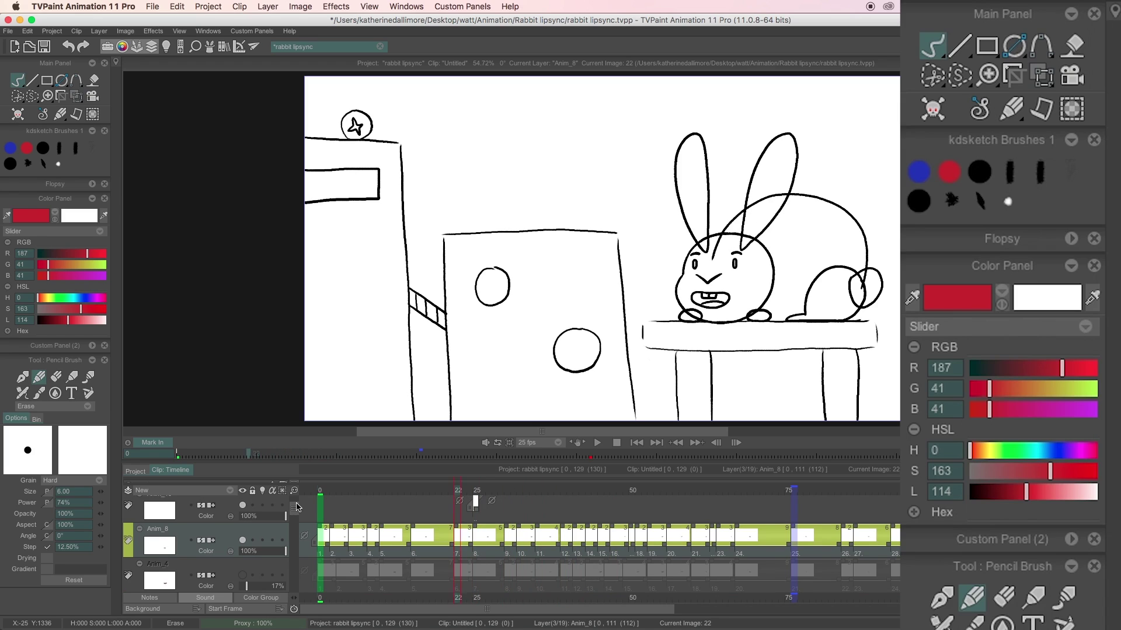
{"action": "key", "text": "Left"}
{"action": "key", "text": "Left"}
{"action": "key", "text": "Left"}
{"action": "key", "text": "Left"}
{"action": "key", "text": "Left"}
{"action": "key", "text": "Left"}
{"action": "key", "text": "Left"}
Switch to the Paint bucket and return to the pencil brush in Erase mode
{"action": "key", "text": "f"}
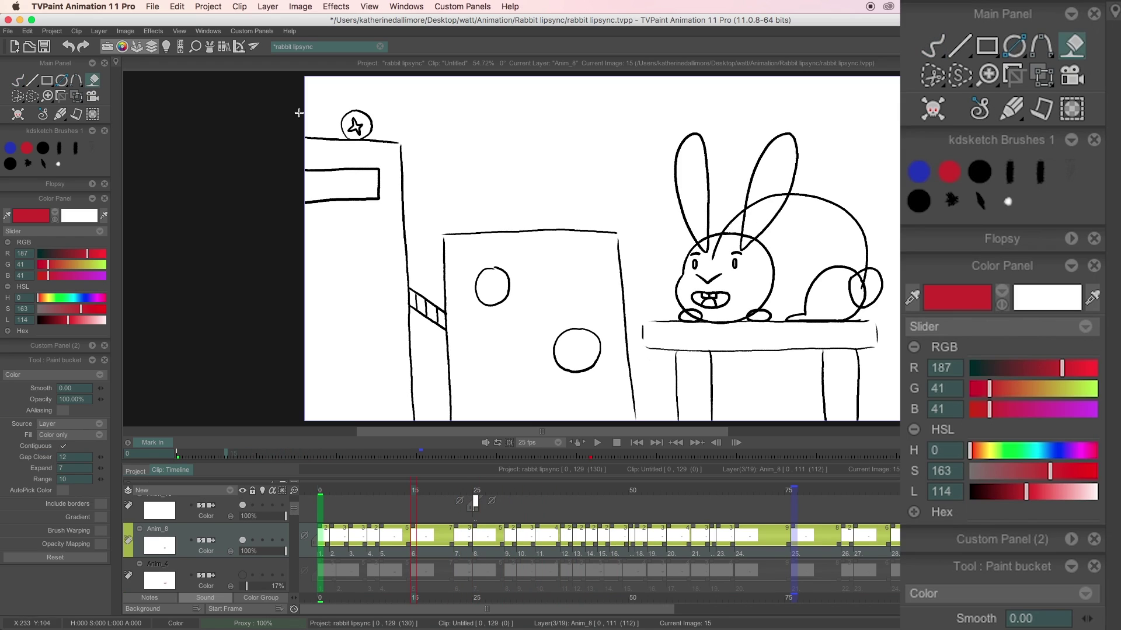
{"action": "key", "text": "e"}
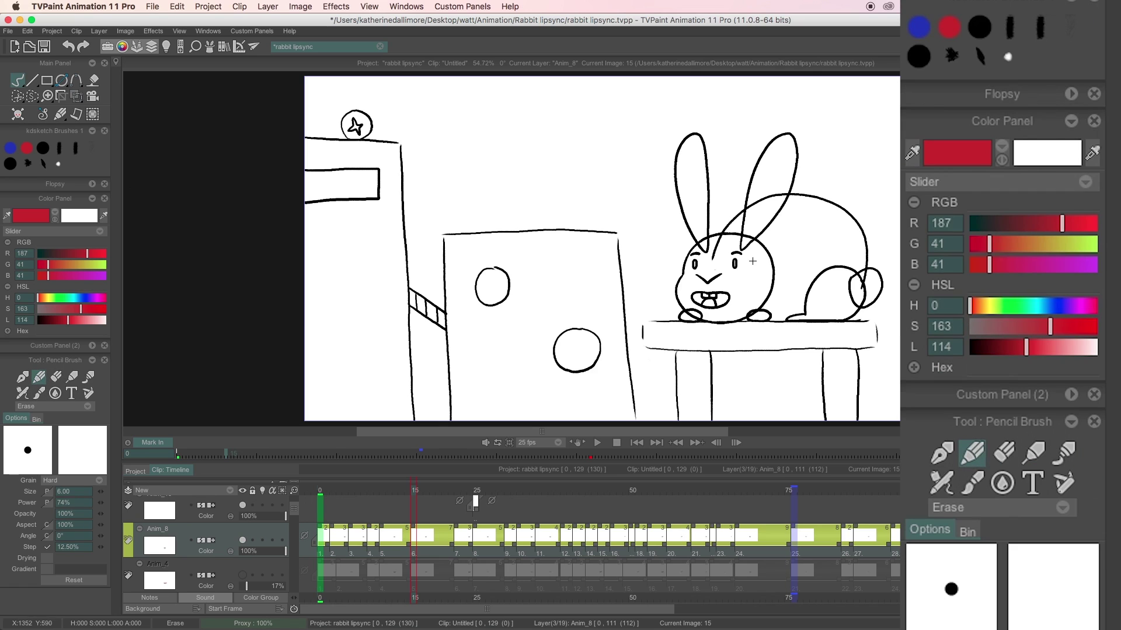
Flip through the Anim_8 layer's images in both directions up to image 60, stopping at image 51
{"action": "key", "text": "Left"}
{"action": "key", "text": "Right"}
{"action": "key", "text": "Right"}
{"action": "key", "text": "Right"}
{"action": "key", "text": "Right"}
{"action": "key", "text": "Right"}
{"action": "key", "text": "Right"}
{"action": "key", "text": "Right"}
{"action": "key", "text": "Right"}
{"action": "key", "text": "Right"}
{"action": "key", "text": "Right"}
{"action": "key", "text": "Right"}
{"action": "key", "text": "Right"}
{"action": "key", "text": "Right"}
{"action": "key", "text": "Right"}
{"action": "key", "text": "Right"}
{"action": "key", "text": "Right"}
{"action": "key", "text": "Right"}
{"action": "key", "text": "Right"}
{"action": "key", "text": "Right"}
{"action": "key", "text": "Right"}
{"action": "key", "text": "Right"}
{"action": "key", "text": "Left"}
{"action": "key", "text": "Left"}
{"action": "key", "text": "Left"}
{"action": "key", "text": "Right"}
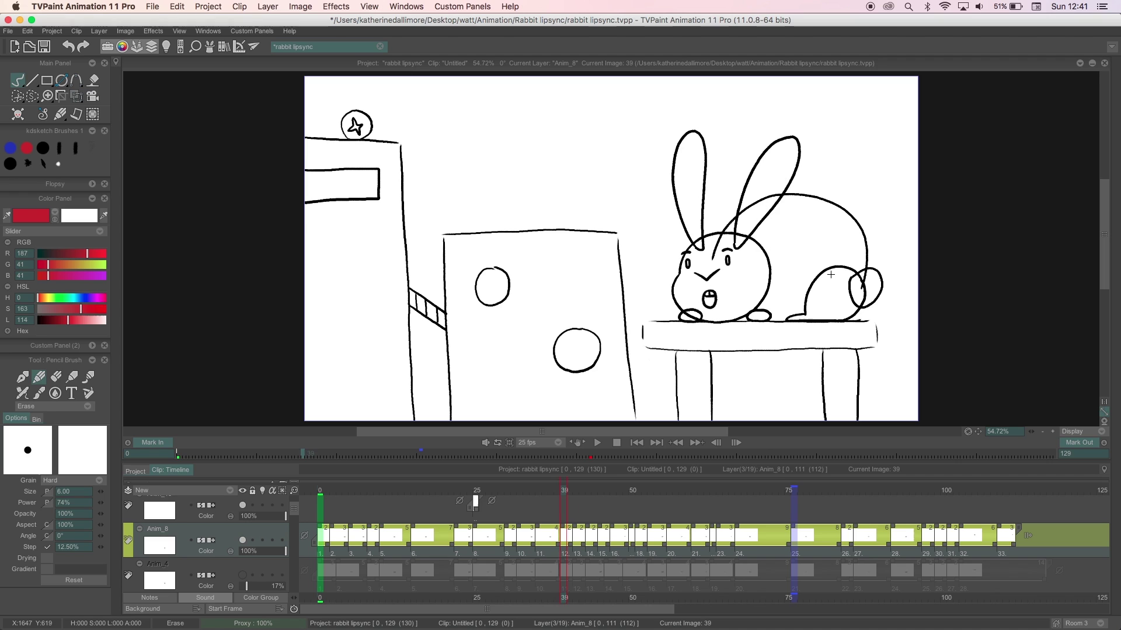
{"action": "key", "text": "Right"}
{"action": "key", "text": "Right"}
{"action": "key", "text": "Right"}
{"action": "key", "text": "Right"}
{"action": "key", "text": "Right"}
{"action": "key", "text": "Right"}
{"action": "key", "text": "Right"}
{"action": "key", "text": "Right"}
{"action": "key", "text": "Right"}
{"action": "key", "text": "Right"}
{"action": "key", "text": "Right"}
{"action": "key", "text": "Right"}
{"action": "key", "text": "Right"}
{"action": "key", "text": "Right"}
{"action": "key", "text": "Right"}
{"action": "key", "text": "Right"}
{"action": "key", "text": "Right"}
{"action": "key", "text": "Right"}
{"action": "key", "text": "Right"}
{"action": "key", "text": "Right"}
{"action": "key", "text": "Right"}
{"action": "key", "text": "Right"}
{"action": "key", "text": "Right"}
{"action": "key", "text": "Right"}
{"action": "key", "text": "Right"}
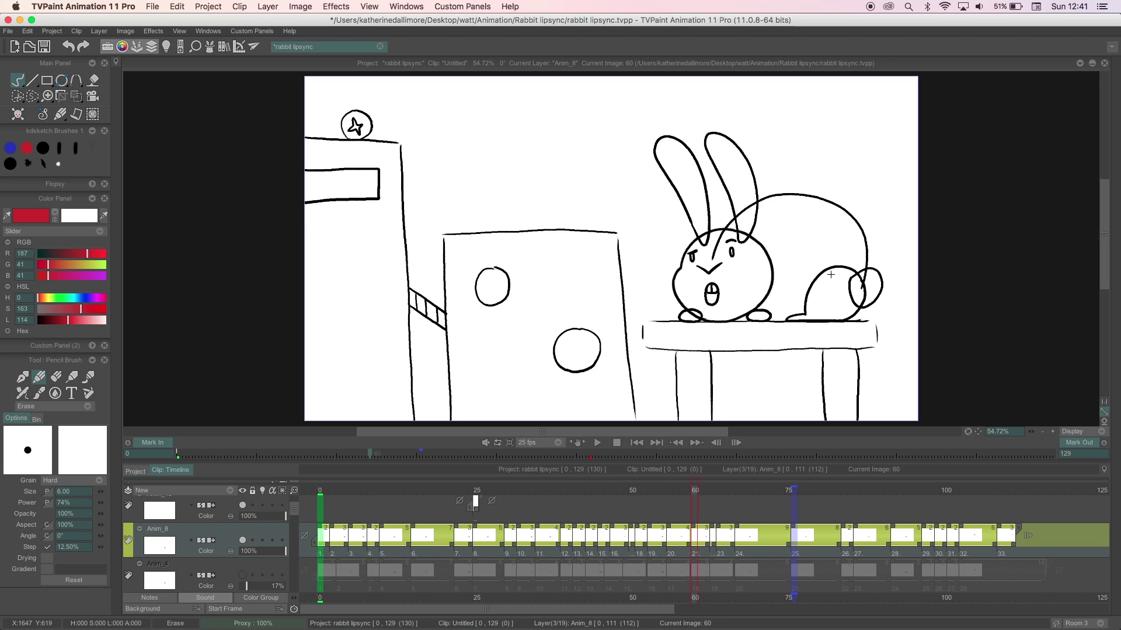
{"action": "key", "text": "Left"}
{"action": "key", "text": "Left"}
{"action": "key", "text": "Left"}
{"action": "key", "text": "Left"}
{"action": "key", "text": "Left"}
{"action": "key", "text": "Left"}
{"action": "key", "text": "Left"}
{"action": "key", "text": "Left"}
{"action": "key", "text": "Left"}
{"action": "key", "text": "Left"}
{"action": "key", "text": "Left"}
{"action": "key", "text": "Left"}
{"action": "key", "text": "Left"}
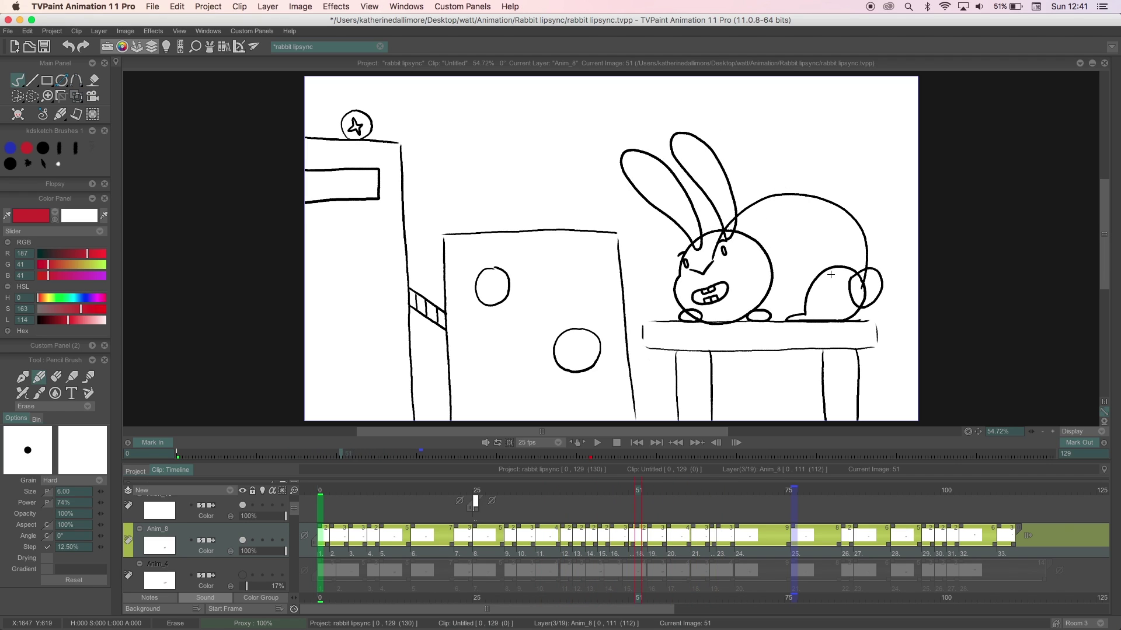
Activate the Paint bucket at image 51 and go back to the pencil brush's Erase mode
{"action": "key", "text": "f"}
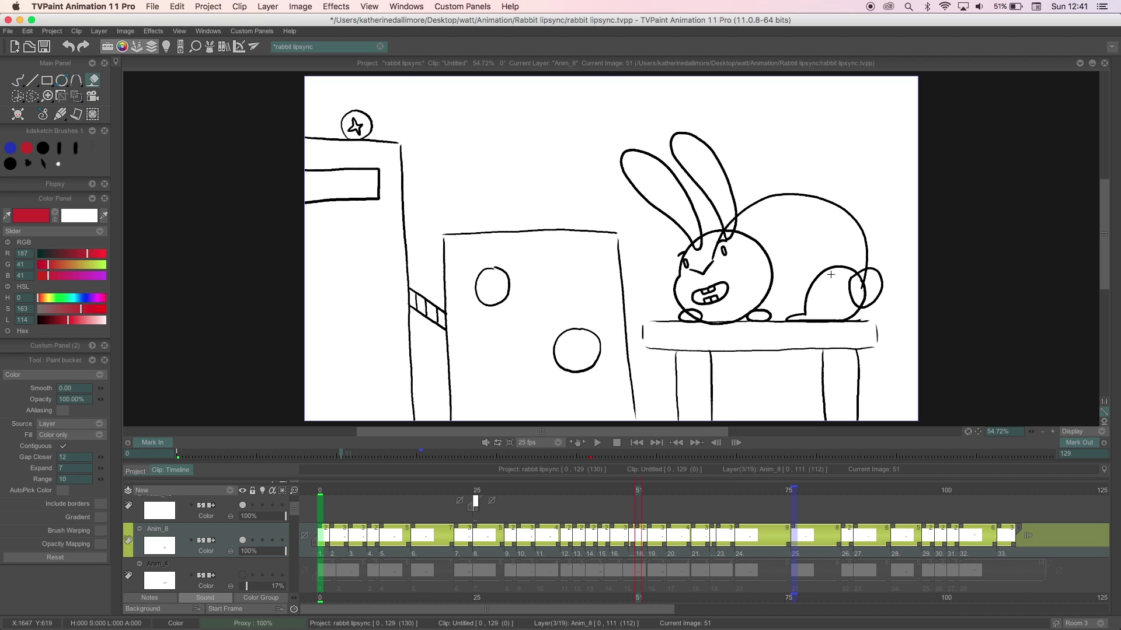
{"action": "key", "text": "e"}
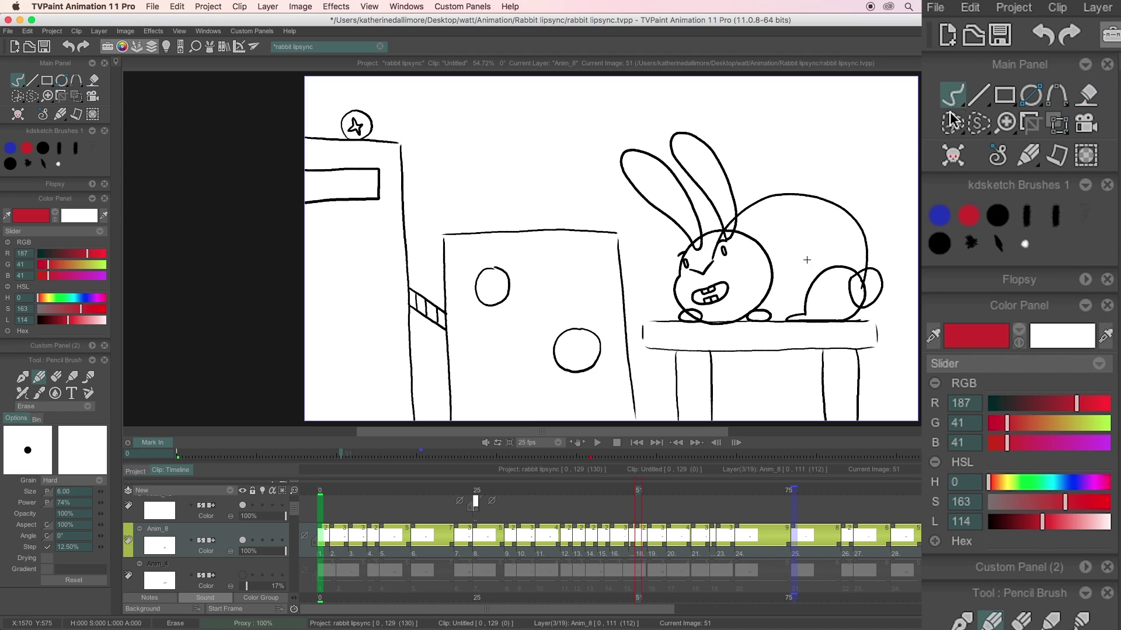
Flip forward through the Anim_8 layer's drawings to image 60
{"action": "key", "text": "Right"}
{"action": "key", "text": "Right"}
{"action": "key", "text": "Right"}
{"action": "key", "text": "Right"}
{"action": "key", "text": "Right"}
{"action": "key", "text": "Right"}
{"action": "key", "text": "Right"}
{"action": "key", "text": "Right"}
{"action": "key", "text": "Right"}
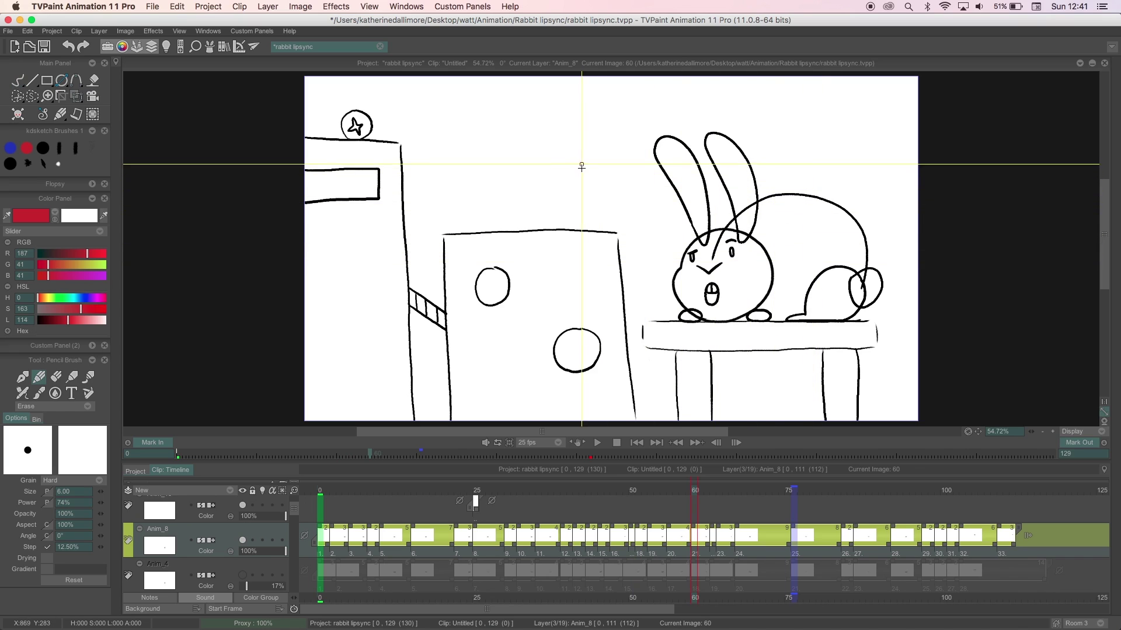
Paint a thick red squiggle at brush size 58.36 and a thin one at 14.93 above the box in Color mode
{"action": "left_click_drag", "start_coordinate": [581, 168], "coordinate": [595, 158]}
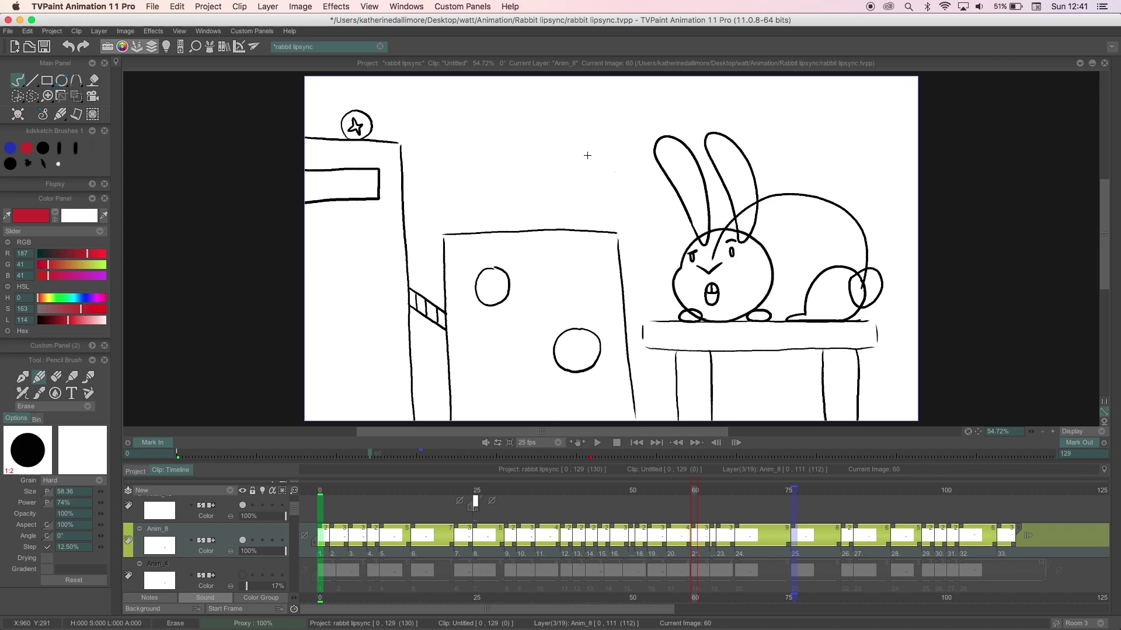
{"action": "key", "text": "e"}
{"action": "mouse_move", "coordinate": [459, 145]}
{"action": "left_mouse_down"}
{"action": "mouse_move", "coordinate": [499, 181]}
{"action": "mouse_move", "coordinate": [549, 196]}
{"action": "left_mouse_up"}
{"action": "mouse_move", "coordinate": [547, 132]}
{"action": "left_mouse_down"}
{"action": "mouse_move", "coordinate": [558, 143]}
{"action": "mouse_move", "coordinate": [551, 135]}
{"action": "left_mouse_up"}
{"action": "mouse_move", "coordinate": [549, 140]}
{"action": "left_mouse_down"}
{"action": "mouse_move", "coordinate": [584, 182]}
{"action": "mouse_move", "coordinate": [619, 184]}
{"action": "mouse_move", "coordinate": [595, 170]}
{"action": "mouse_move", "coordinate": [607, 187]}
{"action": "left_mouse_up"}
Shift the red squiggles and the rabbit's mouth slightly with the Transform tool and show its Panning, Perspective and Warp alternatives
{"action": "key", "text": "m"}
{"action": "key", "text": "t"}
{"action": "left_click_drag", "start_coordinate": [724, 222], "coordinate": [682, 157]}
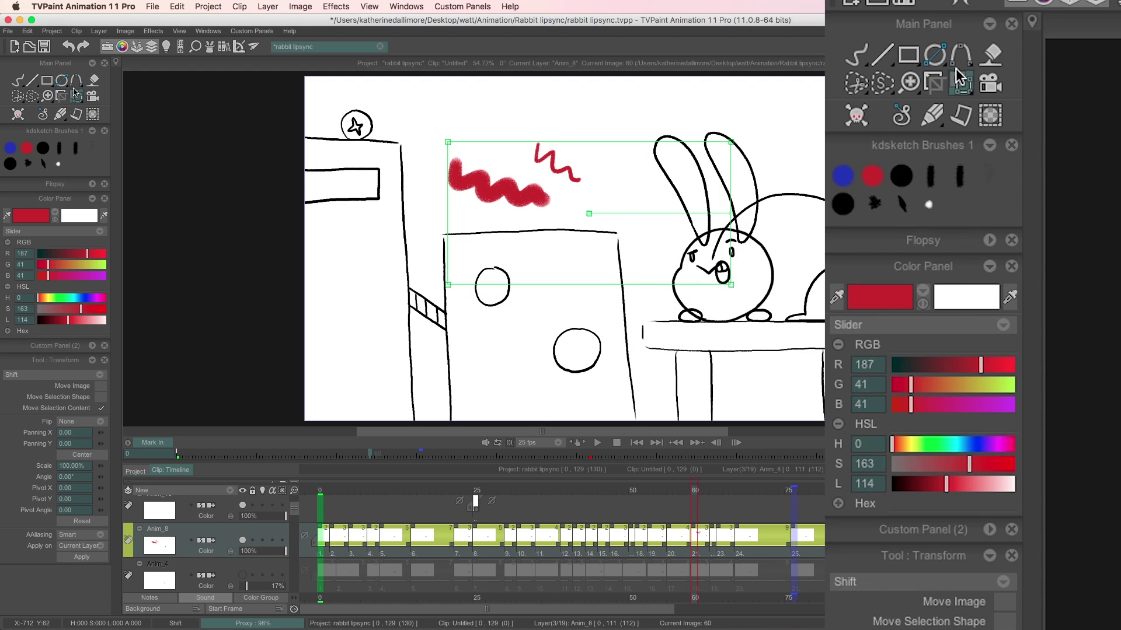
{"action": "left_click", "coordinate": [81, 96]}
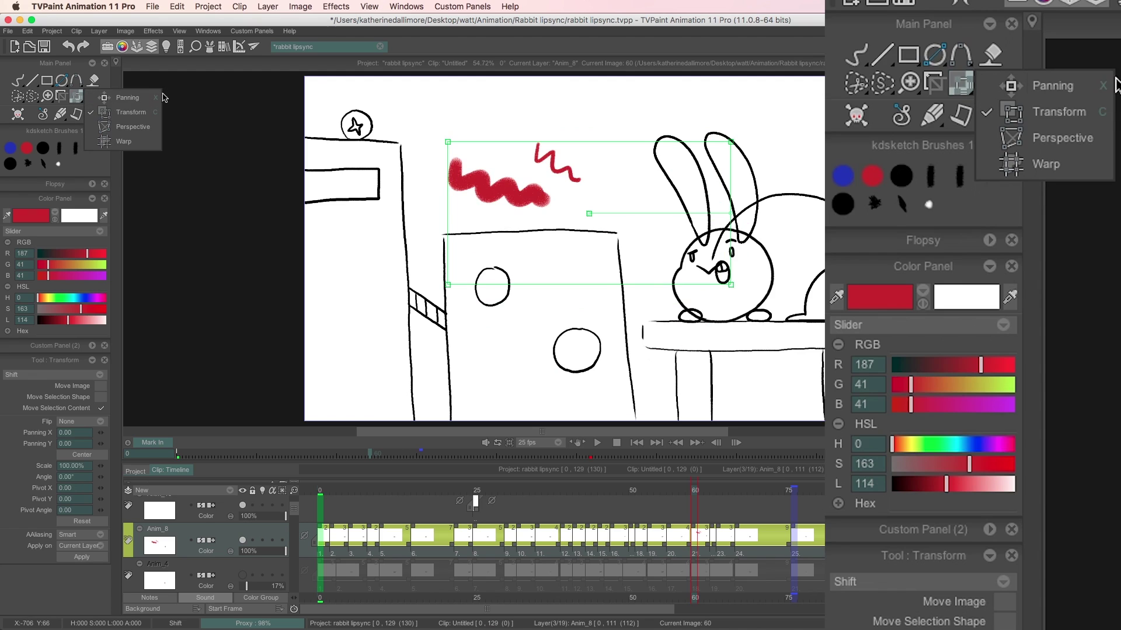
{"action": "left_click_drag", "start_coordinate": [156, 98], "coordinate": [183, 108]}
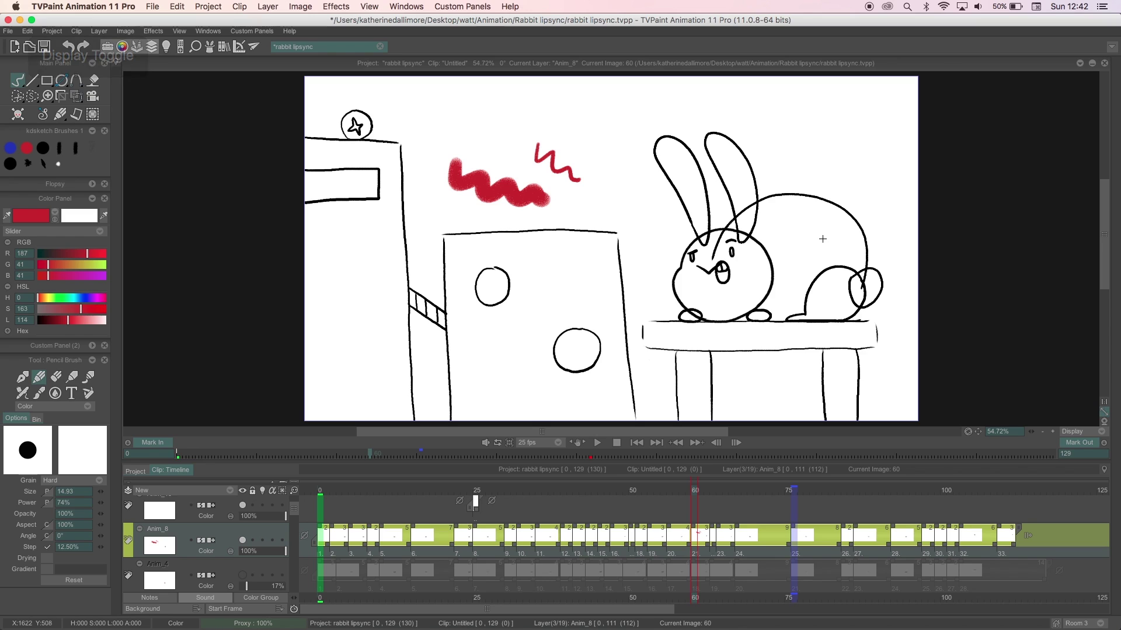
Undo the shift of the mouth and both red squiggles on image 60
{"action": "key", "text": "super+z"}
{"action": "key", "text": "super+z"}
{"action": "key", "text": "super+z"}
{"action": "key", "text": "super+z"}
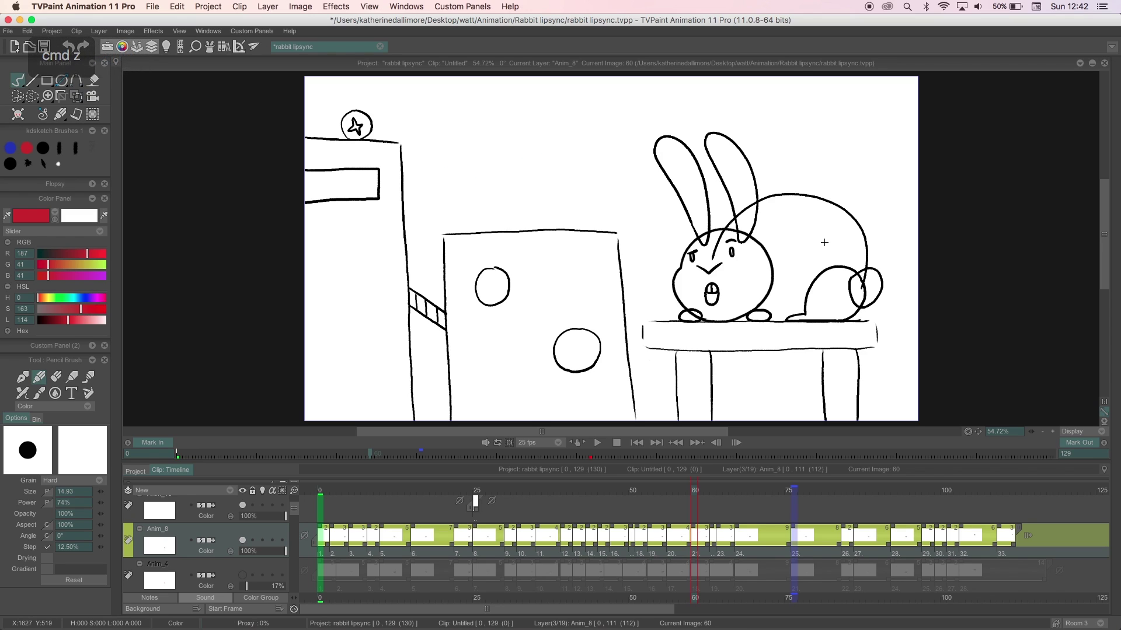
Turn the light table on and off at image 60 and flip back and forth through the neighbouring drawings
{"action": "key", "text": "l"}
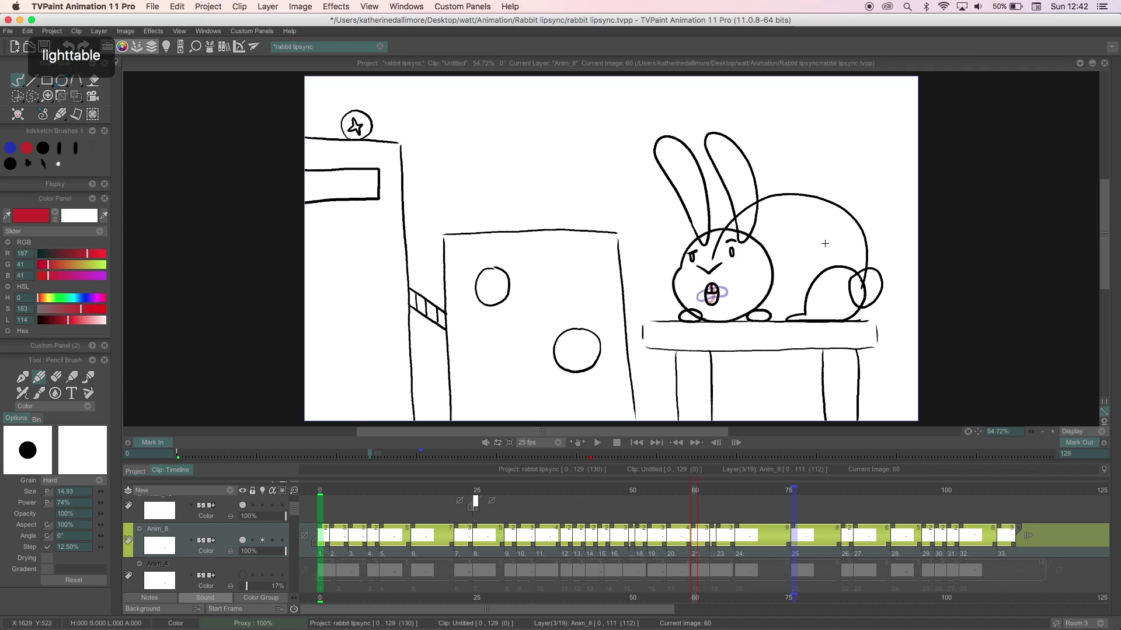
{"action": "key", "text": "l"}
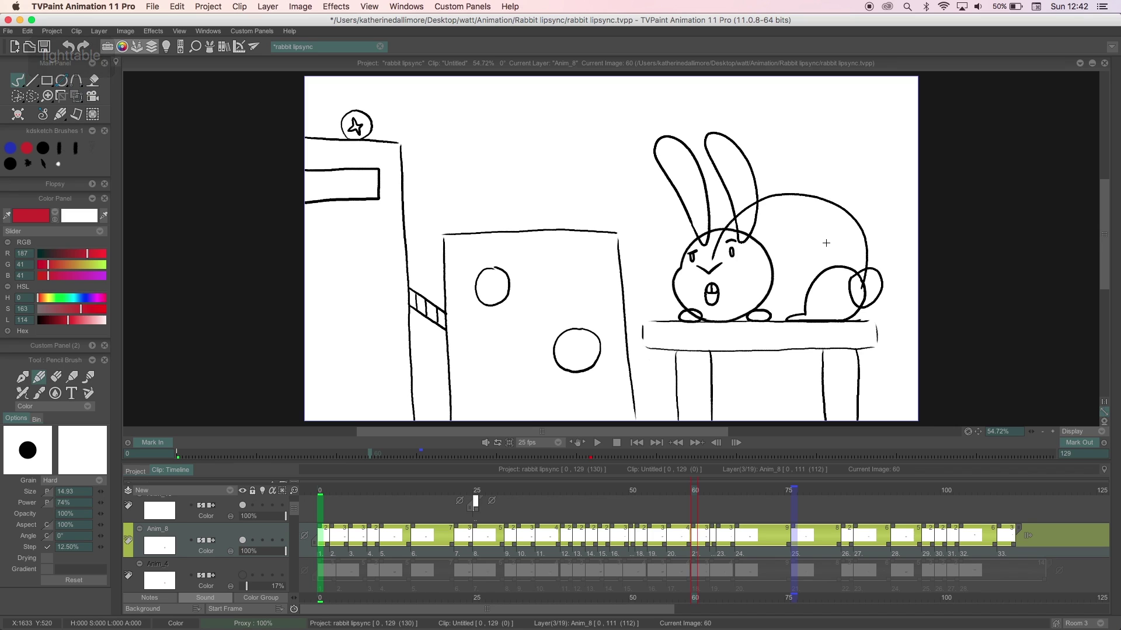
{"action": "key", "text": "Left"}
{"action": "key", "text": "Right"}
{"action": "key", "text": "Left"}
{"action": "key", "text": "Right"}
{"action": "key", "text": "Left"}
{"action": "key", "text": "Left"}
{"action": "key", "text": "Left"}
{"action": "key", "text": "Left"}
{"action": "key", "text": "Right"}
{"action": "key", "text": "Right"}
{"action": "key", "text": "Right"}
{"action": "key", "text": "Right"}
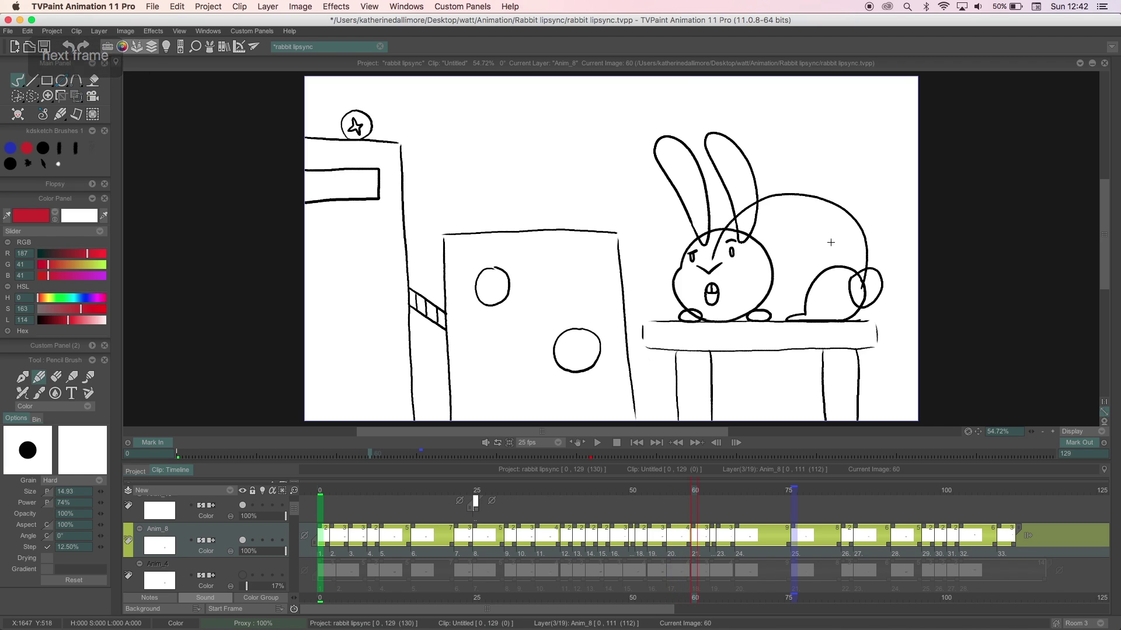
Clear the Anim_8 frames at images 60 and 71 and undo the clearing
{"action": "key", "text": "BackSpace"}
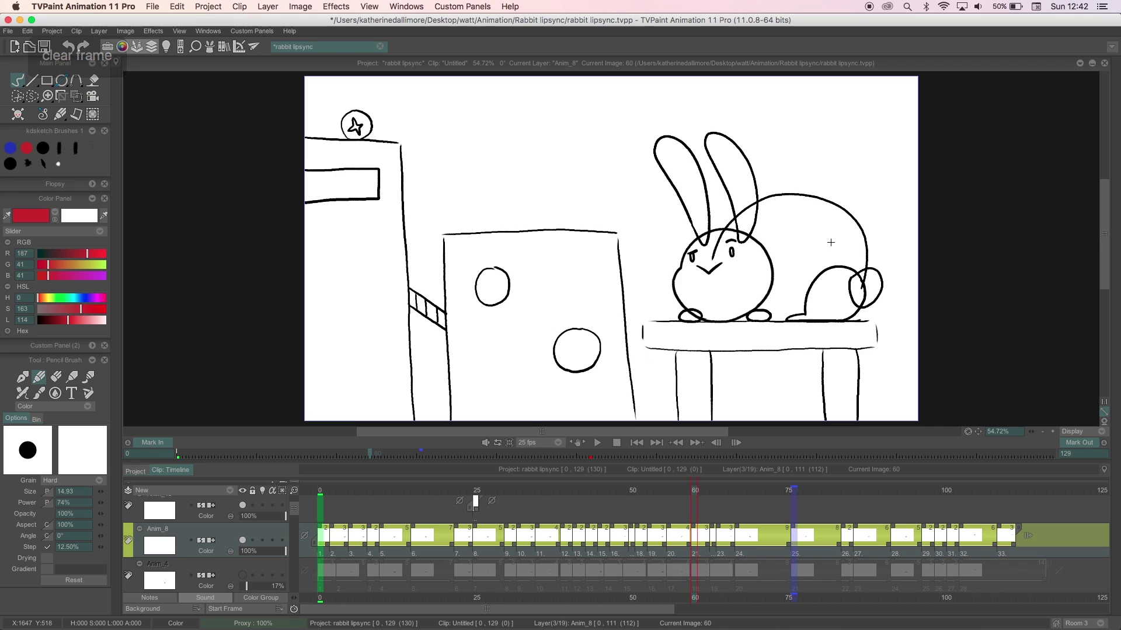
{"action": "left_click", "coordinate": [763, 495]}
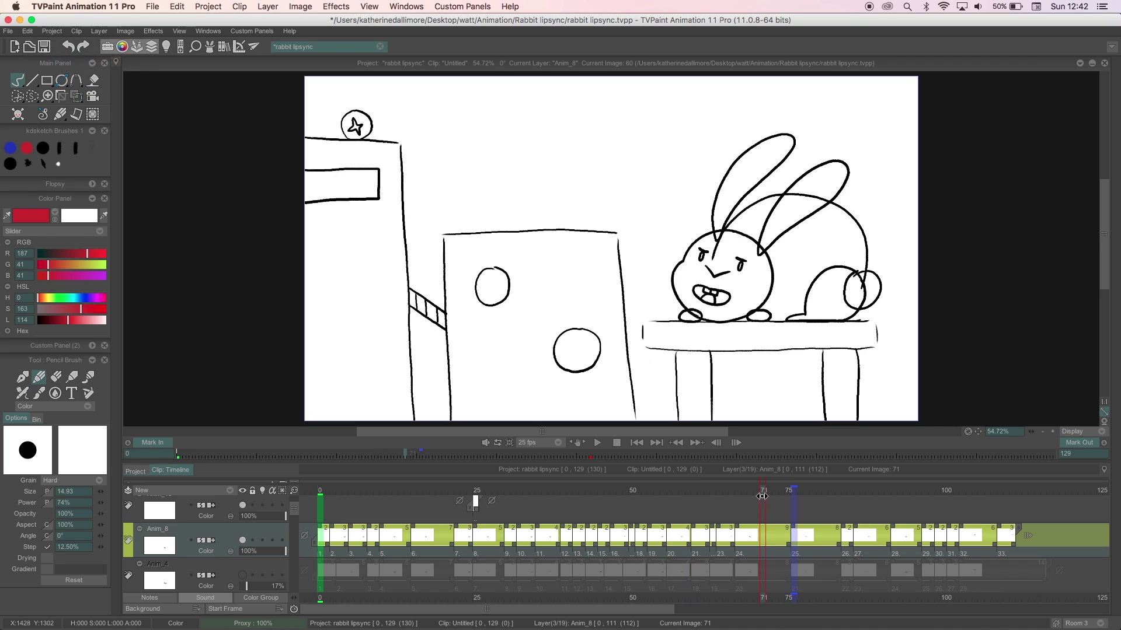
{"action": "key", "text": "BackSpace"}
{"action": "key", "text": "super+z"}
{"action": "key", "text": "super+z"}
{"action": "key", "text": "super+z"}
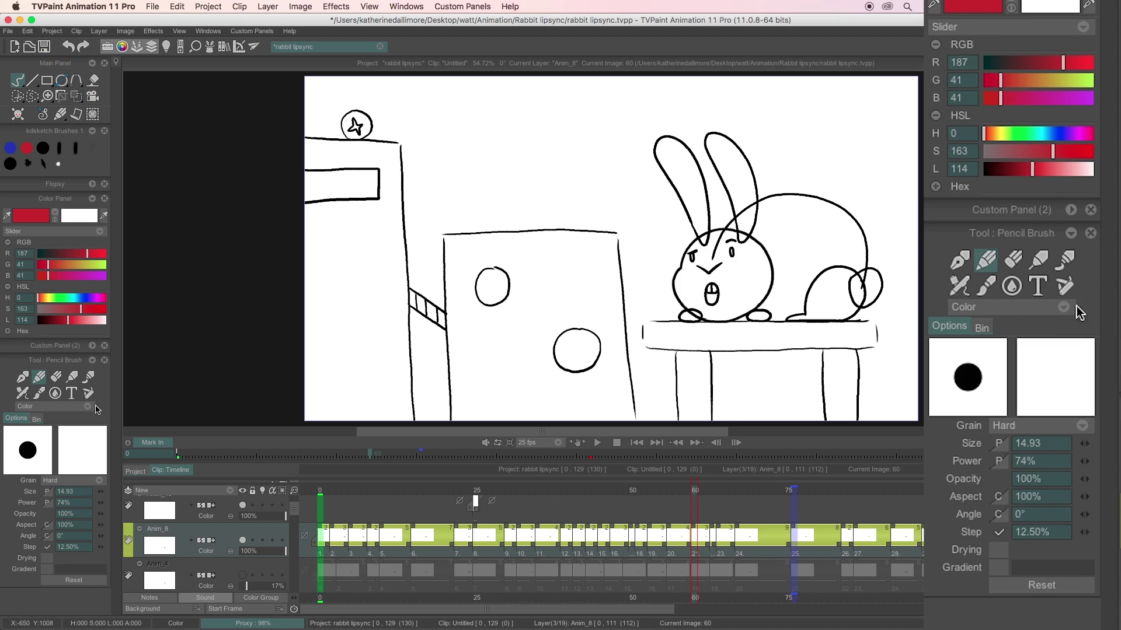
{"action": "key", "text": "F4"}
{"action": "key", "text": "t"}
{"action": "key", "text": "2"}
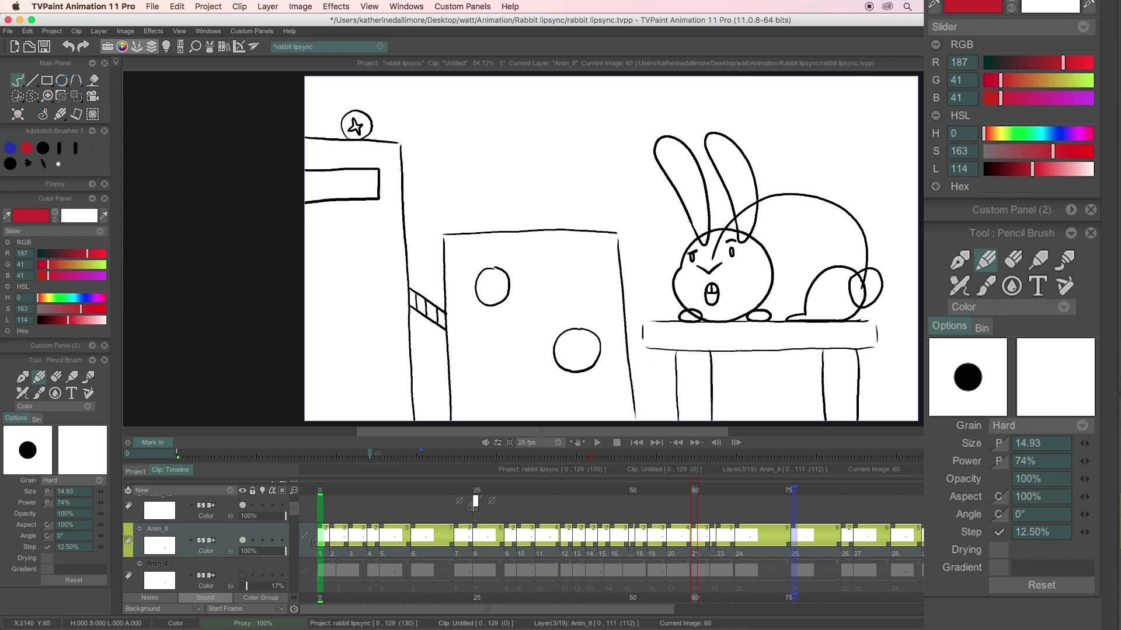
Flip through the Anim_8 drawings forward to image 63 and back to image 51
{"action": "key", "text": "Left"}
{"action": "key", "text": "Right"}
{"action": "key", "text": "Right"}
{"action": "key", "text": "Right"}
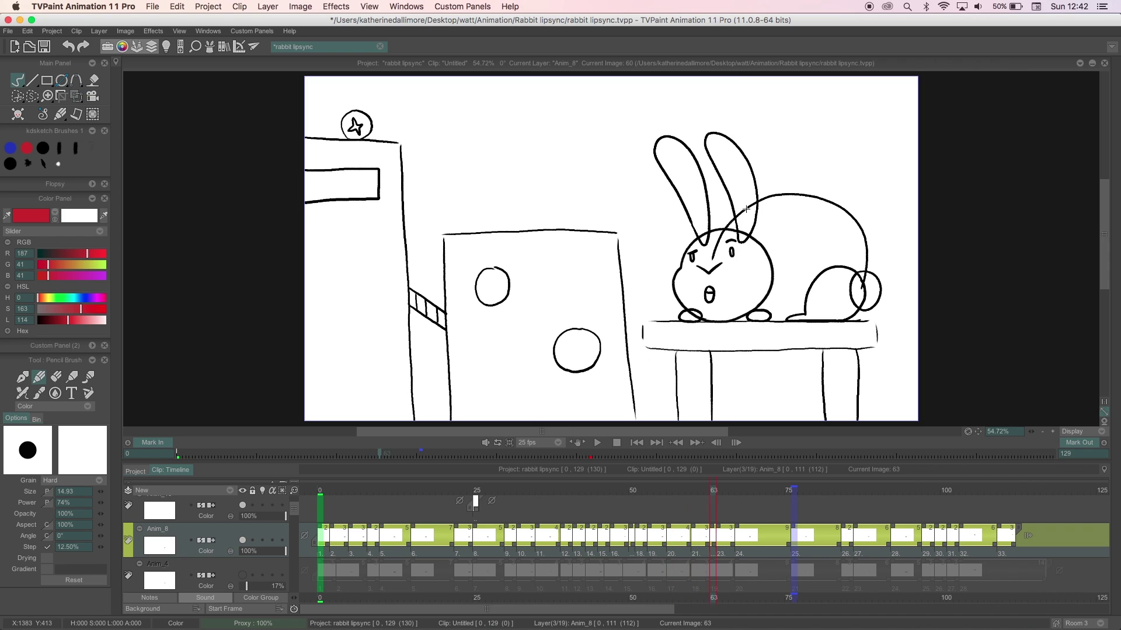
{"action": "key", "text": "Left"}
{"action": "key", "text": "Left"}
{"action": "key", "text": "Left"}
{"action": "key", "text": "Left"}
{"action": "key", "text": "Left"}
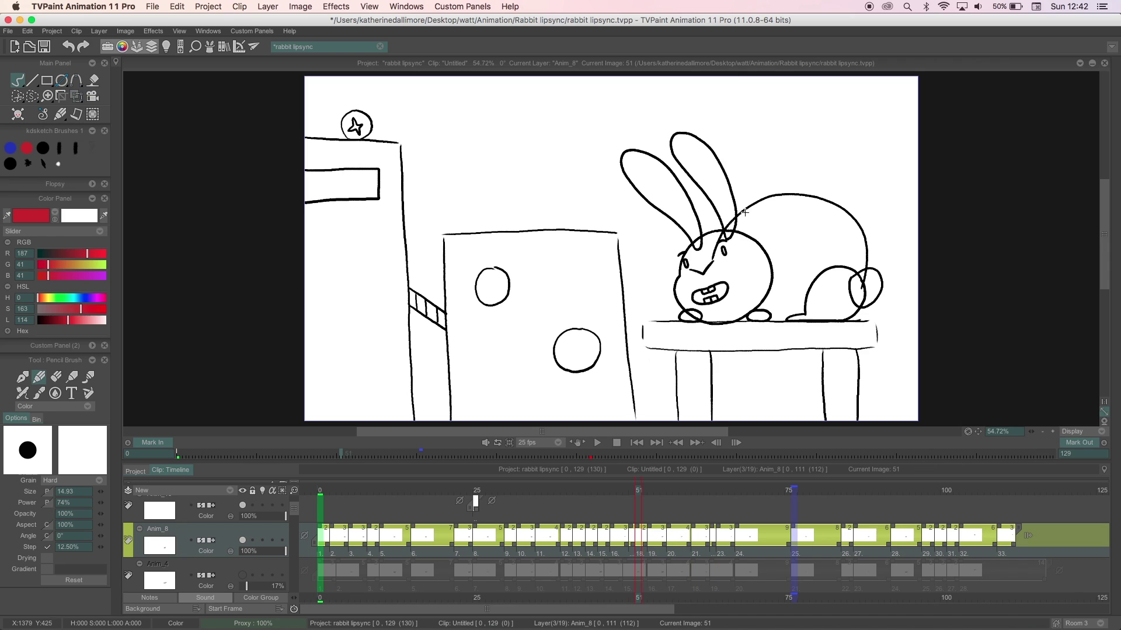
Draw a red horned smiling face with solid eyes and slanted brows above the box, and a clipboard with wavy lines beside it
{"action": "mouse_move", "coordinate": [489, 139]}
{"action": "left_mouse_down"}
{"action": "mouse_move", "coordinate": [500, 190]}
{"action": "mouse_move", "coordinate": [572, 126]}
{"action": "mouse_move", "coordinate": [484, 127]}
{"action": "mouse_move", "coordinate": [478, 160]}
{"action": "left_mouse_up"}
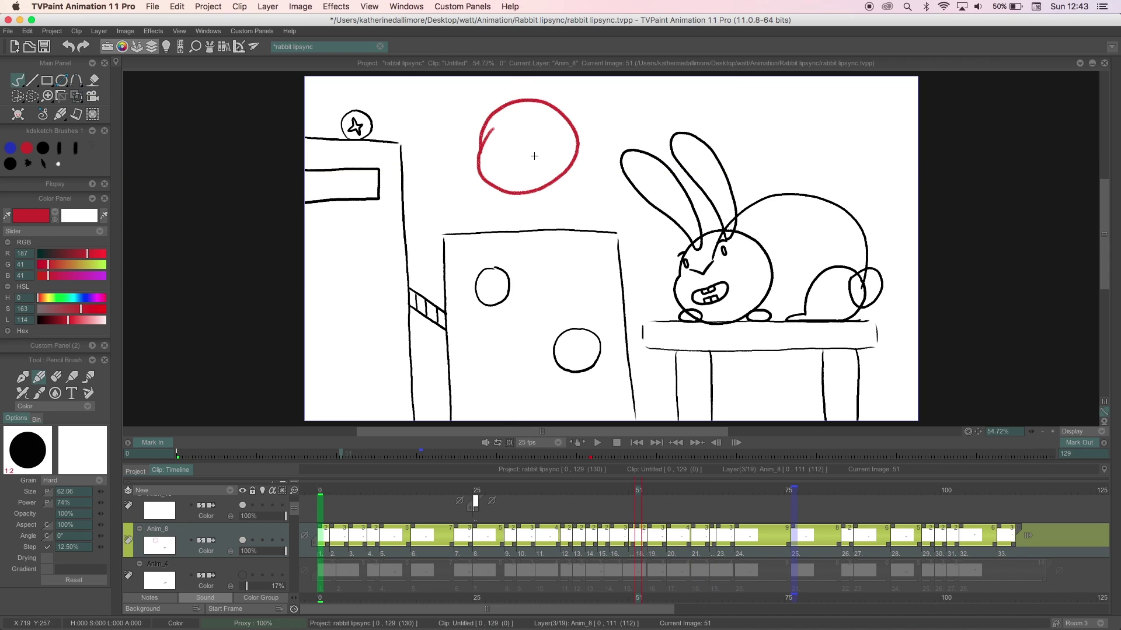
{"action": "left_click", "coordinate": [500, 142]}
{"action": "left_click", "coordinate": [542, 133]}
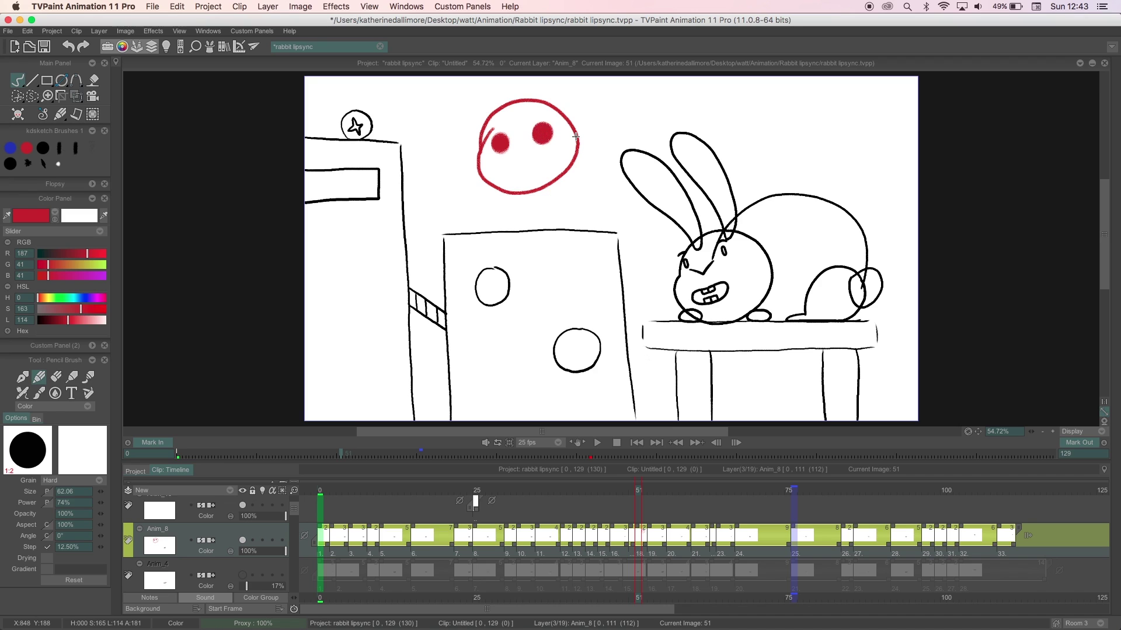
{"action": "mouse_move", "coordinate": [553, 193]}
{"action": "left_mouse_down"}
{"action": "mouse_move", "coordinate": [535, 184]}
{"action": "mouse_move", "coordinate": [547, 151]}
{"action": "mouse_move", "coordinate": [513, 170]}
{"action": "mouse_move", "coordinate": [545, 154]}
{"action": "left_mouse_up"}
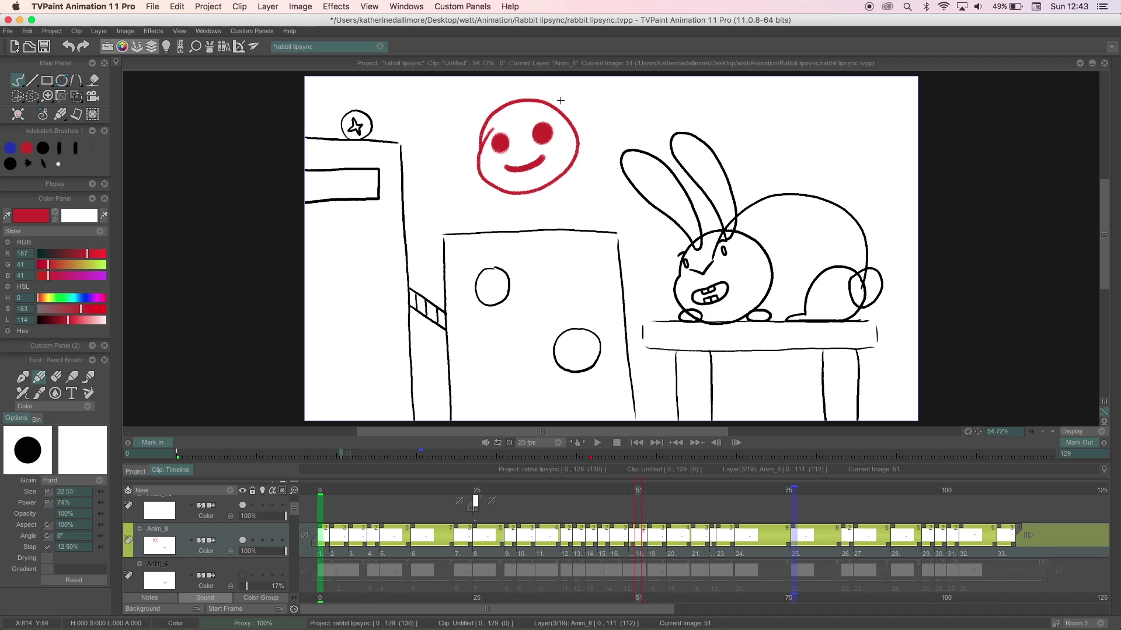
{"action": "mouse_move", "coordinate": [557, 101]}
{"action": "left_mouse_down"}
{"action": "mouse_move", "coordinate": [555, 80]}
{"action": "mouse_move", "coordinate": [548, 104]}
{"action": "mouse_move", "coordinate": [465, 102]}
{"action": "mouse_move", "coordinate": [527, 135]}
{"action": "left_mouse_up"}
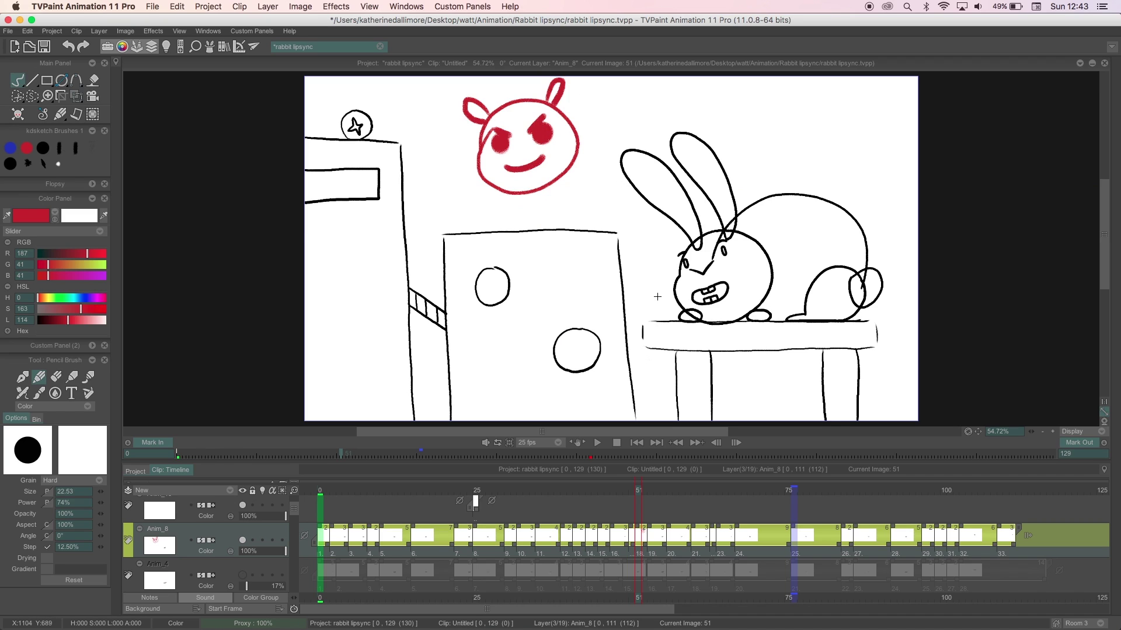
{"action": "mouse_move", "coordinate": [407, 186]}
{"action": "left_mouse_down"}
{"action": "mouse_move", "coordinate": [464, 173]}
{"action": "mouse_move", "coordinate": [479, 230]}
{"action": "mouse_move", "coordinate": [422, 240]}
{"action": "mouse_move", "coordinate": [481, 240]}
{"action": "mouse_move", "coordinate": [433, 193]}
{"action": "mouse_move", "coordinate": [447, 201]}
{"action": "mouse_move", "coordinate": [430, 211]}
{"action": "mouse_move", "coordinate": [461, 206]}
{"action": "mouse_move", "coordinate": [473, 230]}
{"action": "left_mouse_up"}
{"action": "left_click_drag", "start_coordinate": [424, 175], "coordinate": [449, 168]}
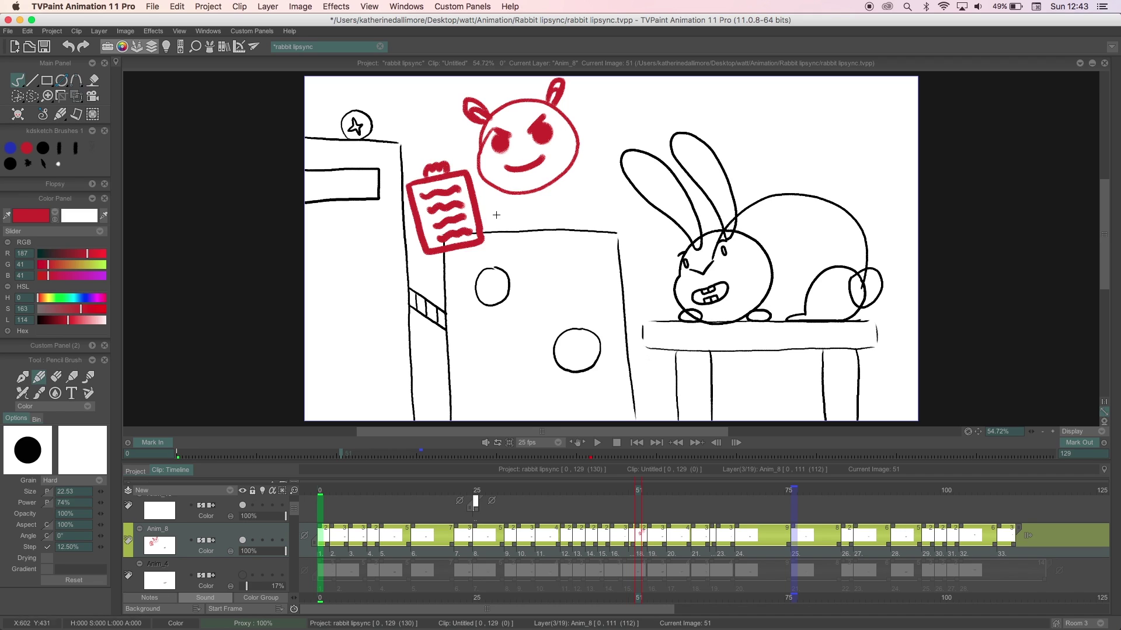
Hand-letter "MAKE A LIST!" in red on three lines below the smiling face
{"action": "left_click_drag", "start_coordinate": [499, 215], "coordinate": [498, 231]}
{"action": "mouse_move", "coordinate": [500, 216]}
{"action": "left_mouse_down"}
{"action": "mouse_move", "coordinate": [514, 213]}
{"action": "mouse_move", "coordinate": [517, 227]}
{"action": "left_mouse_up"}
{"action": "mouse_move", "coordinate": [531, 208]}
{"action": "left_mouse_down"}
{"action": "mouse_move", "coordinate": [525, 225]}
{"action": "mouse_move", "coordinate": [539, 224]}
{"action": "left_mouse_up"}
{"action": "left_click_drag", "start_coordinate": [525, 221], "coordinate": [548, 225]}
{"action": "mouse_move", "coordinate": [560, 197]}
{"action": "left_mouse_down"}
{"action": "mouse_move", "coordinate": [551, 213]}
{"action": "mouse_move", "coordinate": [568, 222]}
{"action": "left_mouse_up"}
{"action": "mouse_move", "coordinate": [565, 201]}
{"action": "left_mouse_down"}
{"action": "mouse_move", "coordinate": [572, 216]}
{"action": "mouse_move", "coordinate": [587, 191]}
{"action": "left_mouse_up"}
{"action": "left_click_drag", "start_coordinate": [567, 207], "coordinate": [581, 204]}
{"action": "mouse_move", "coordinate": [527, 261]}
{"action": "left_mouse_down"}
{"action": "mouse_move", "coordinate": [533, 237]}
{"action": "mouse_move", "coordinate": [544, 257]}
{"action": "left_mouse_up"}
{"action": "left_click_drag", "start_coordinate": [529, 250], "coordinate": [542, 248]}
{"action": "left_click_drag", "start_coordinate": [515, 283], "coordinate": [531, 304]}
{"action": "mouse_move", "coordinate": [558, 274]}
{"action": "left_mouse_down"}
{"action": "mouse_move", "coordinate": [544, 302]}
{"action": "mouse_move", "coordinate": [562, 293]}
{"action": "left_mouse_up"}
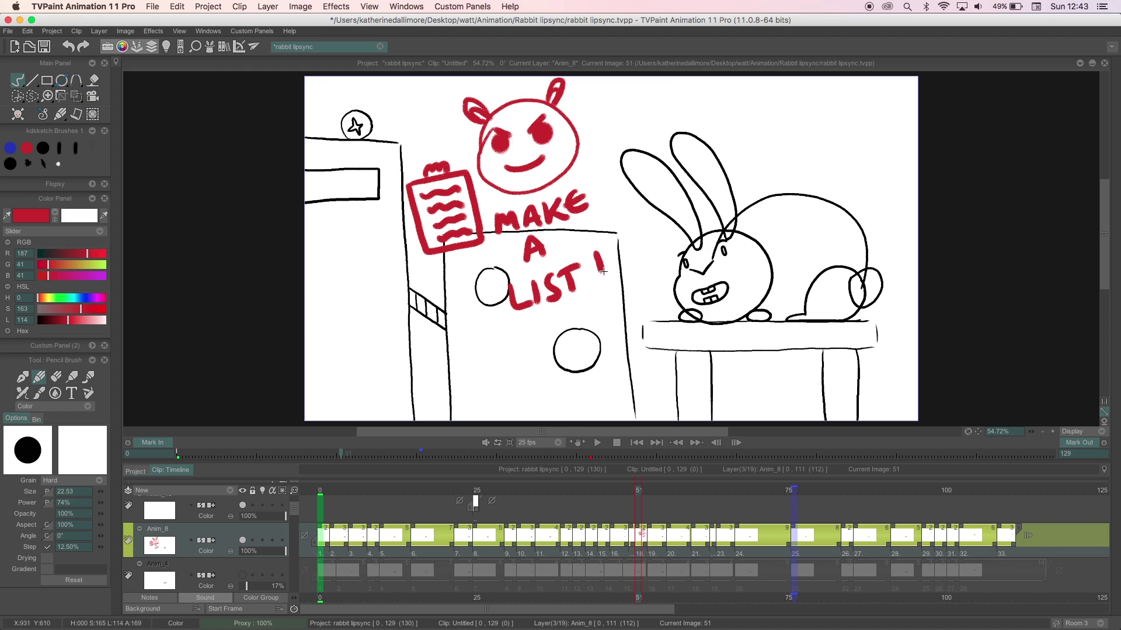